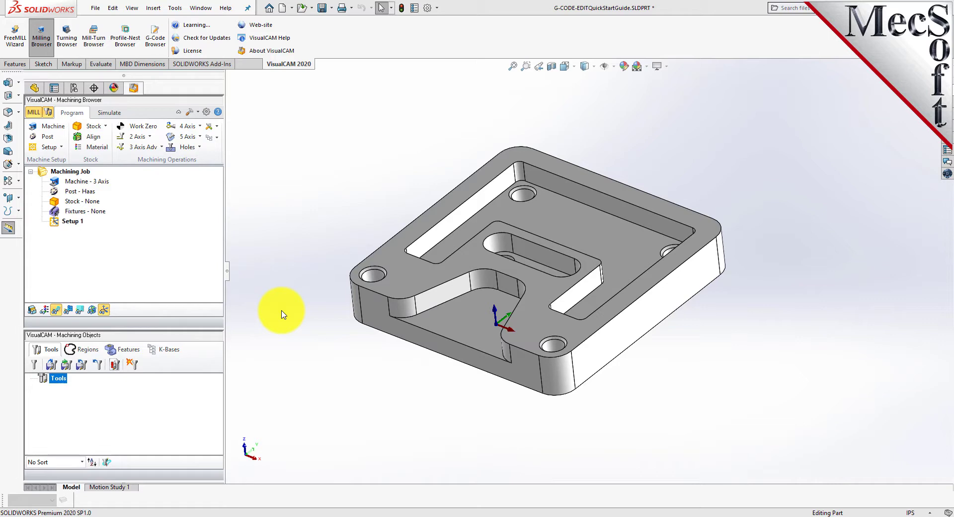
pyautogui.moveTo(632, 411)
pyautogui.mouseDown(button='middle')
pyautogui.moveTo(619, 206)
pyautogui.moveTo(630, 408)
pyautogui.mouseUp(button='middle')
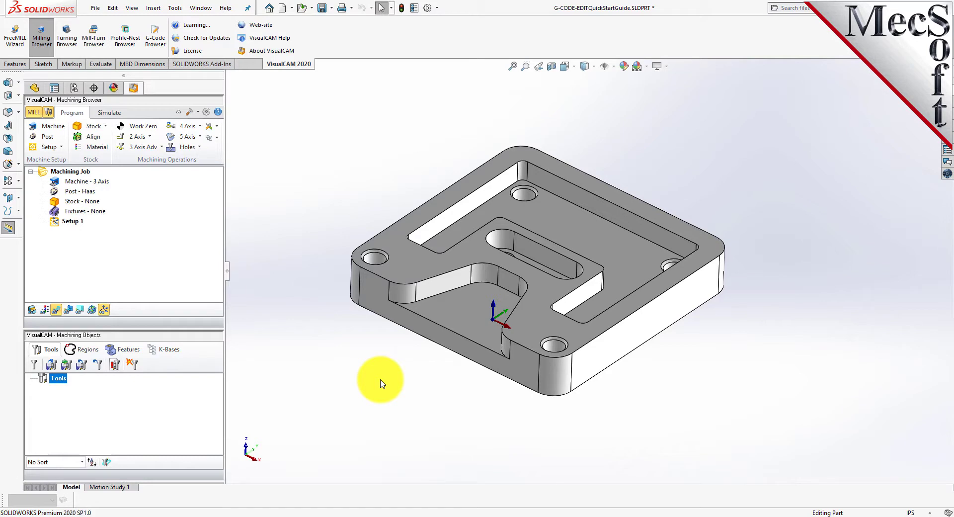
pyautogui.click(529, 315)
pyautogui.click(454, 312)
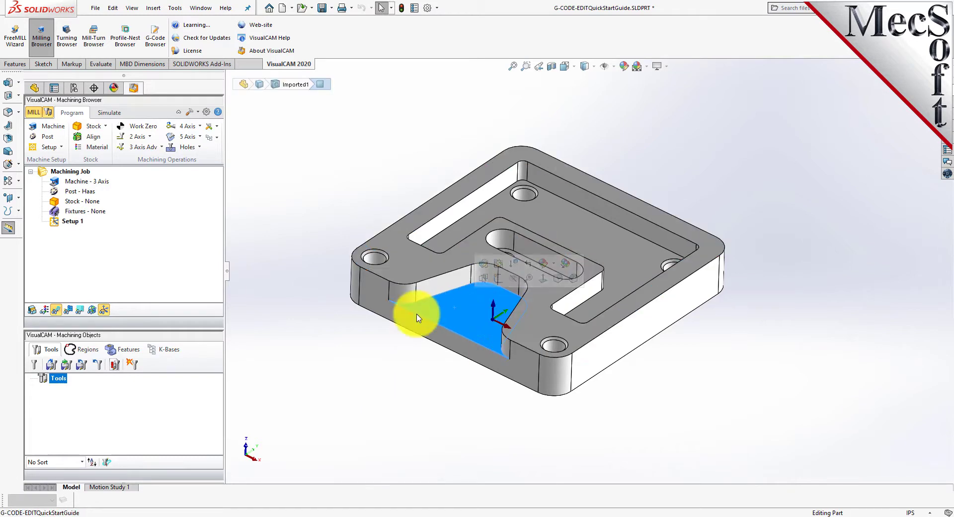
pyautogui.click(374, 306)
pyautogui.click(367, 364)
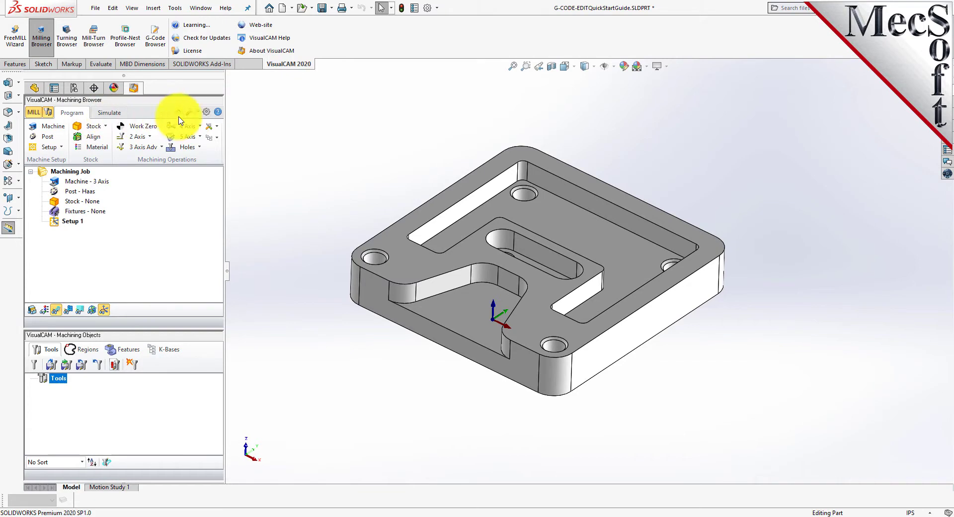
# Make the feature display more transparent in the Features section of the CAM preferences
pyautogui.click(208, 115)
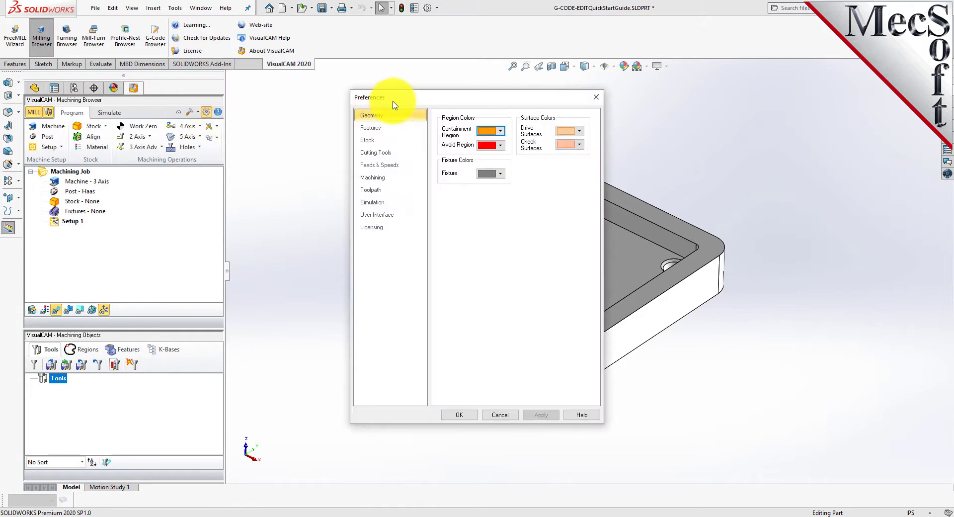
pyautogui.moveTo(478, 103); pyautogui.dragTo(315, 101)
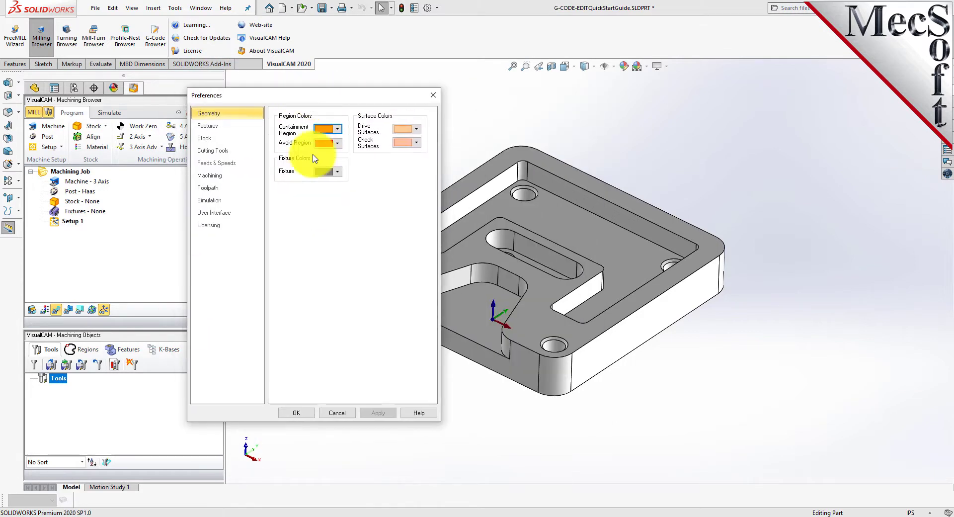
pyautogui.click(208, 127)
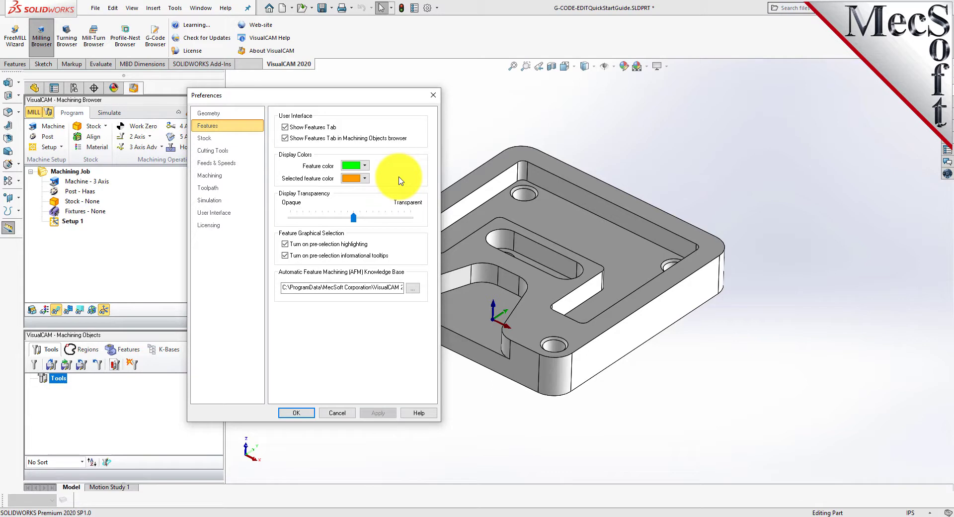
pyautogui.moveTo(353, 217); pyautogui.dragTo(379, 219)
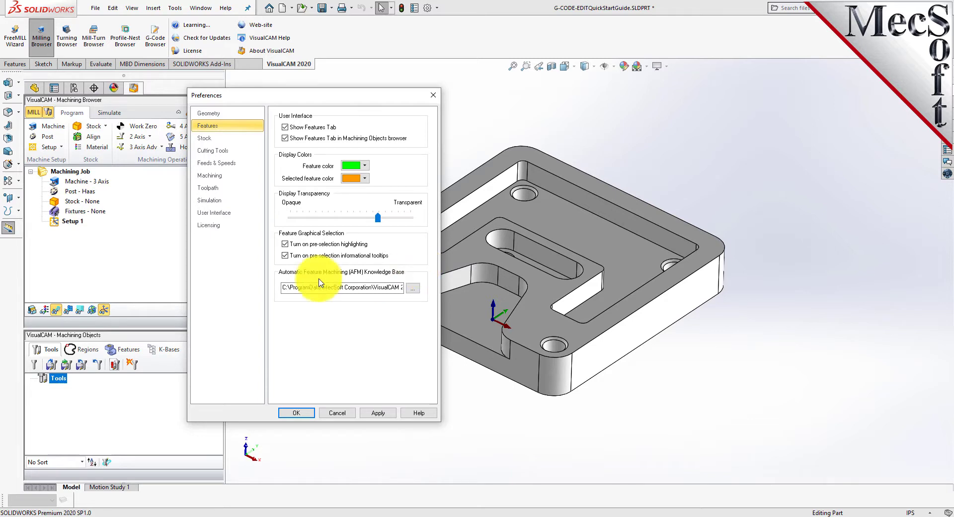
# Set the Automatic Feature Machining knowledge base to DefaultAFM_INCH.vkb from the FeatureBasedMachiningKBs folder and accept the preferences
pyautogui.click(414, 291)
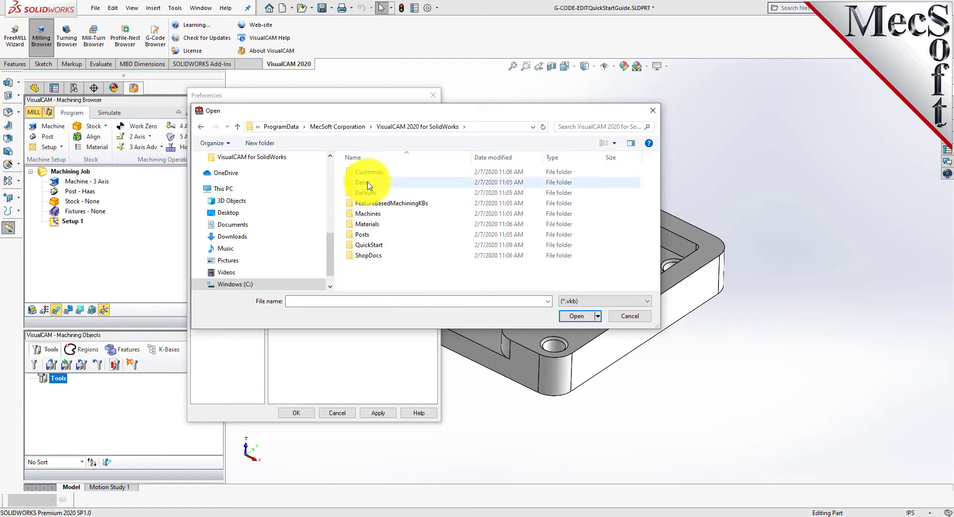
pyautogui.doubleClick(383, 204)
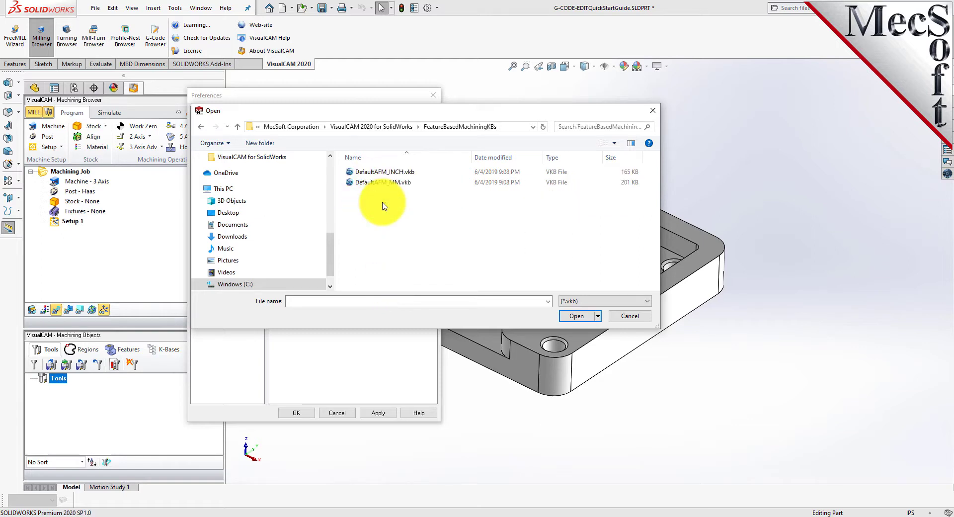
pyautogui.click(377, 174)
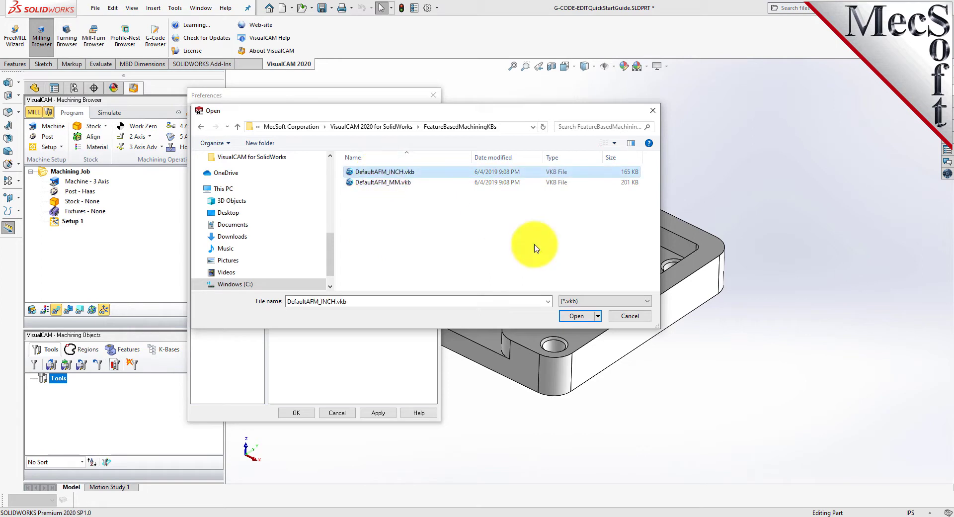
pyautogui.click(577, 318)
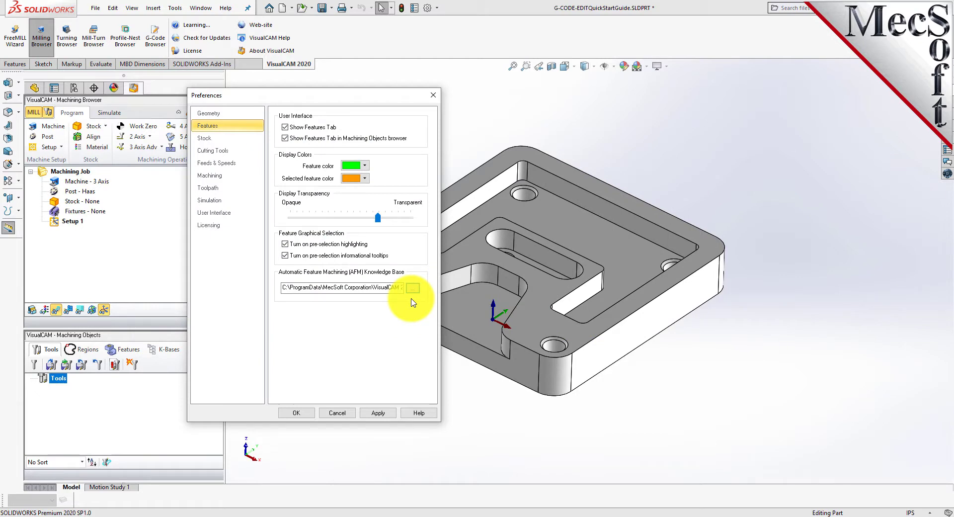
pyautogui.click(297, 413)
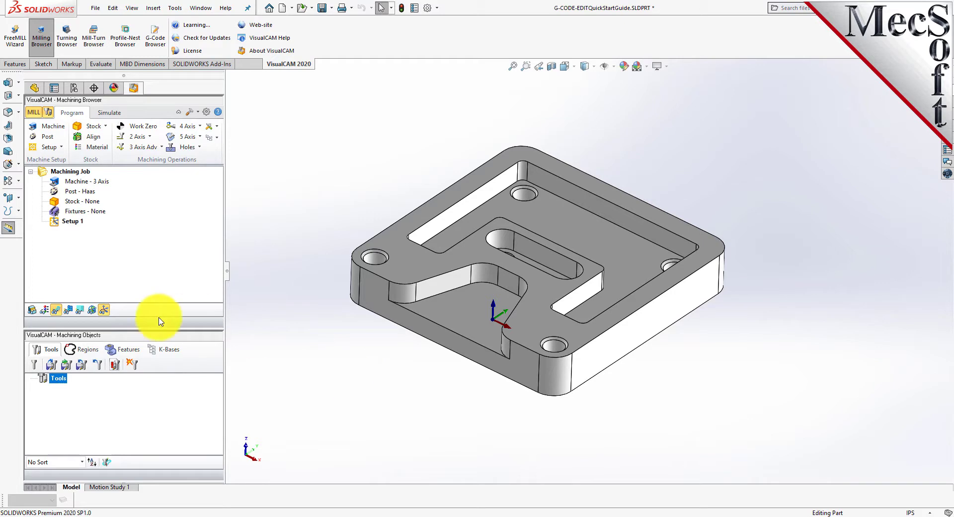
# Enlarge the Machining Objects area and automatically detect all machinable features of the part
pyautogui.moveTo(134, 326); pyautogui.dragTo(137, 256)
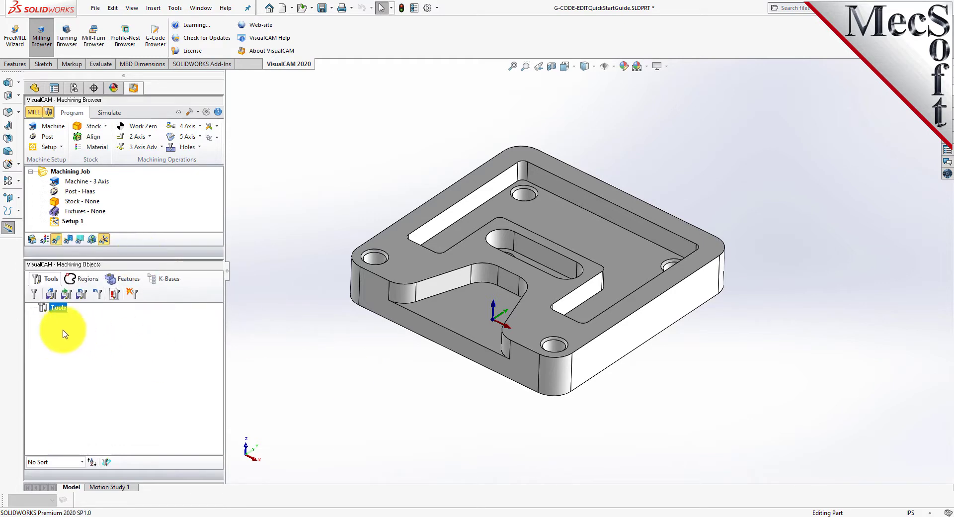
pyautogui.click(133, 280)
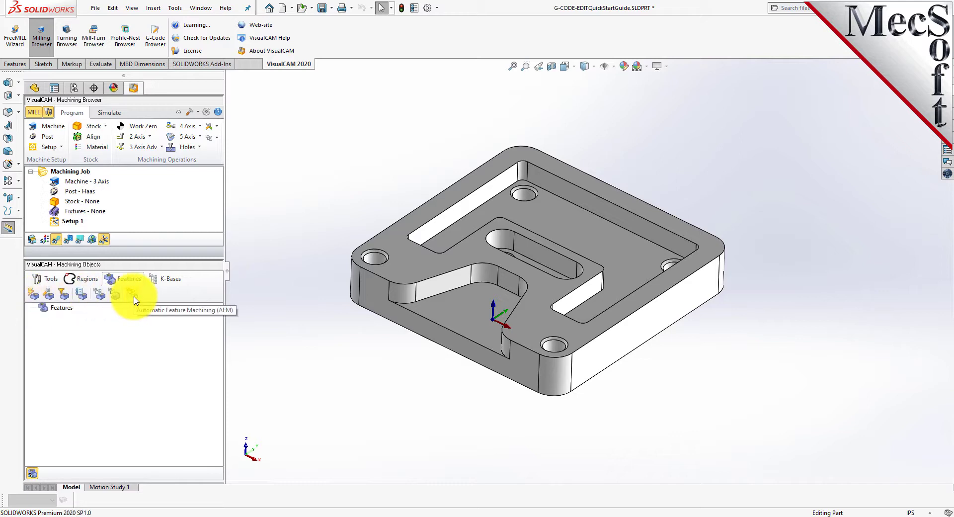
pyautogui.click(37, 298)
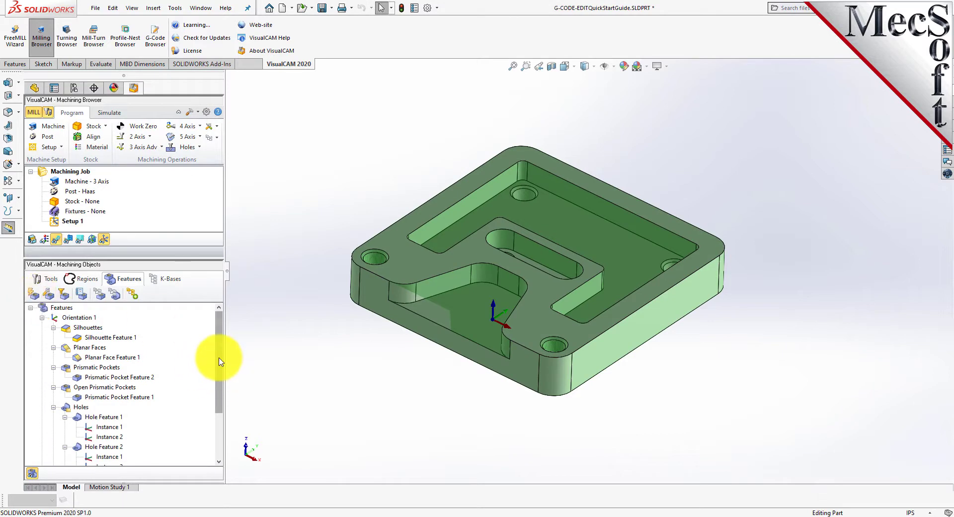
# Examine the detected planar faces, open and closed prismatic pockets, and holes by highlighting them on the part
pyautogui.moveTo(222, 359); pyautogui.dragTo(215, 267)
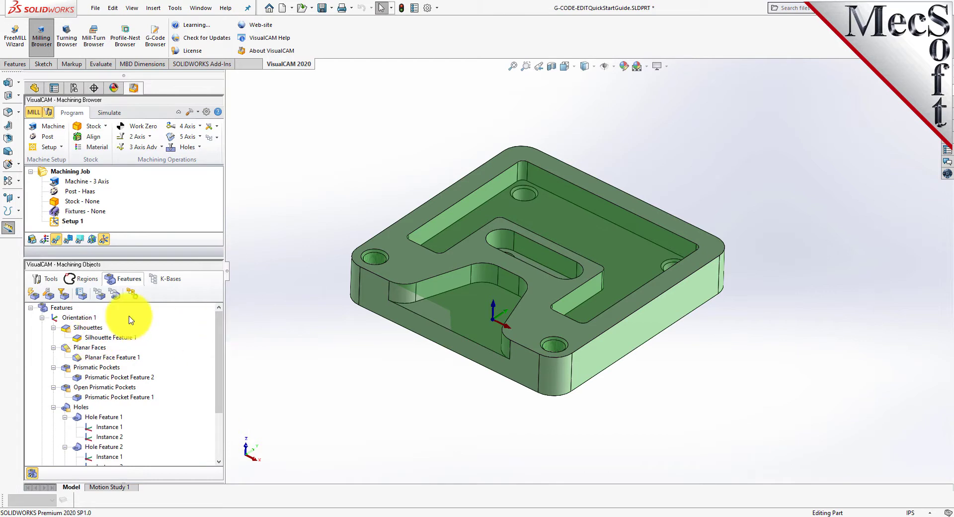
pyautogui.click(75, 347)
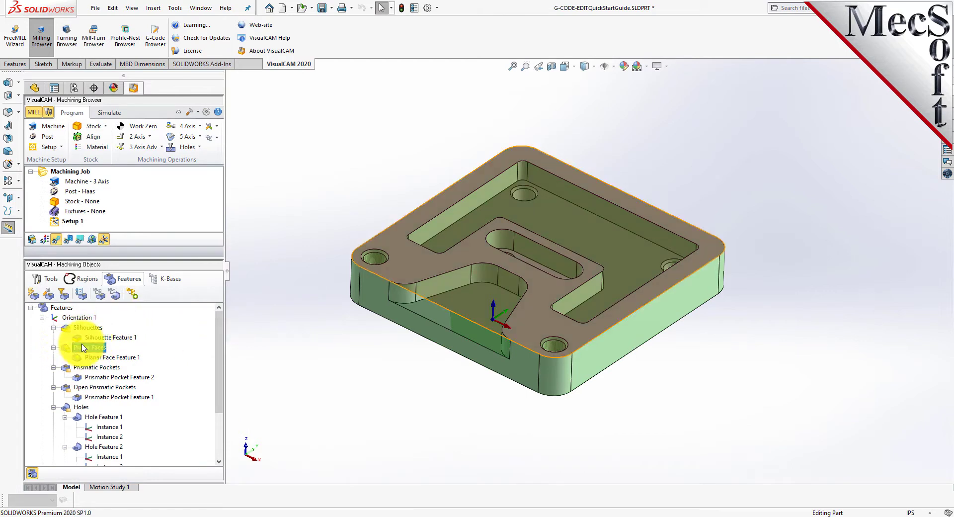
pyautogui.click(77, 387)
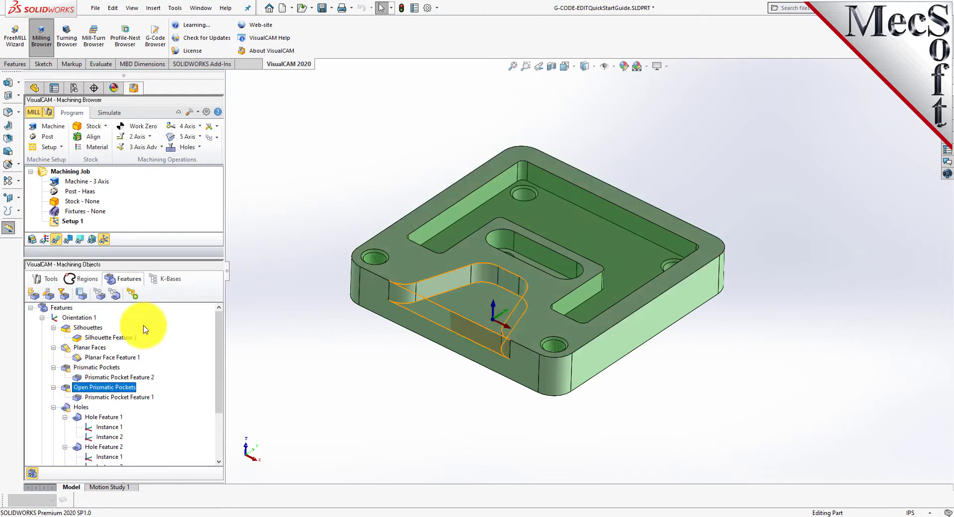
pyautogui.scroll(-2, 171, 334)
pyautogui.click(75, 347)
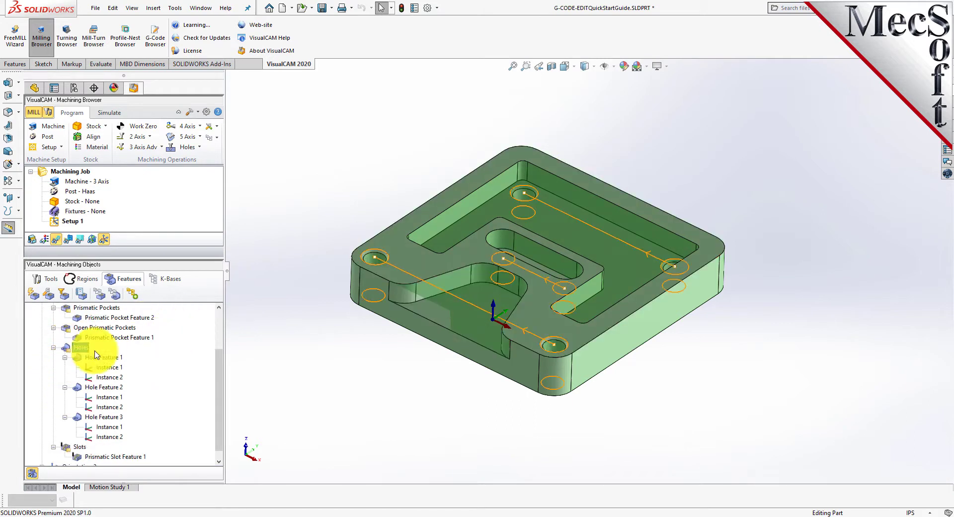
pyautogui.scroll(-1, 134, 354)
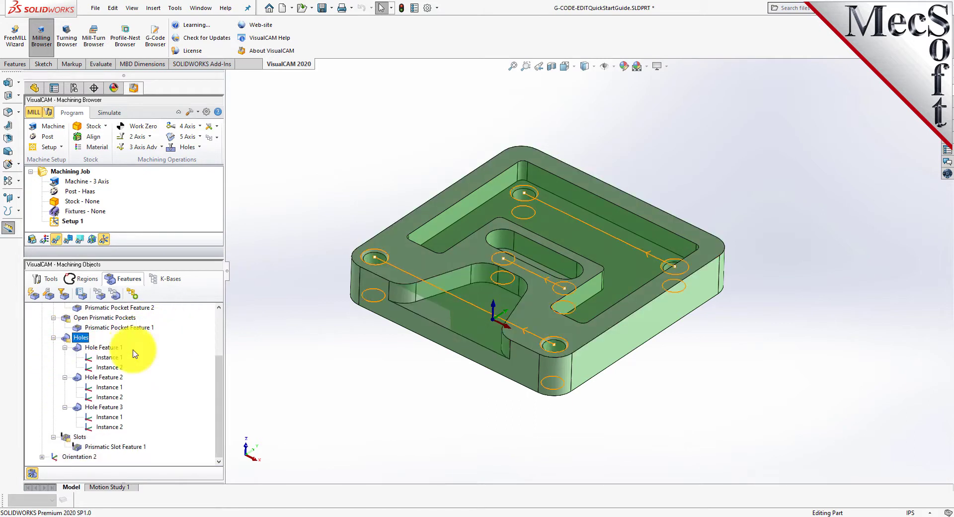
pyautogui.scroll(3, 134, 354)
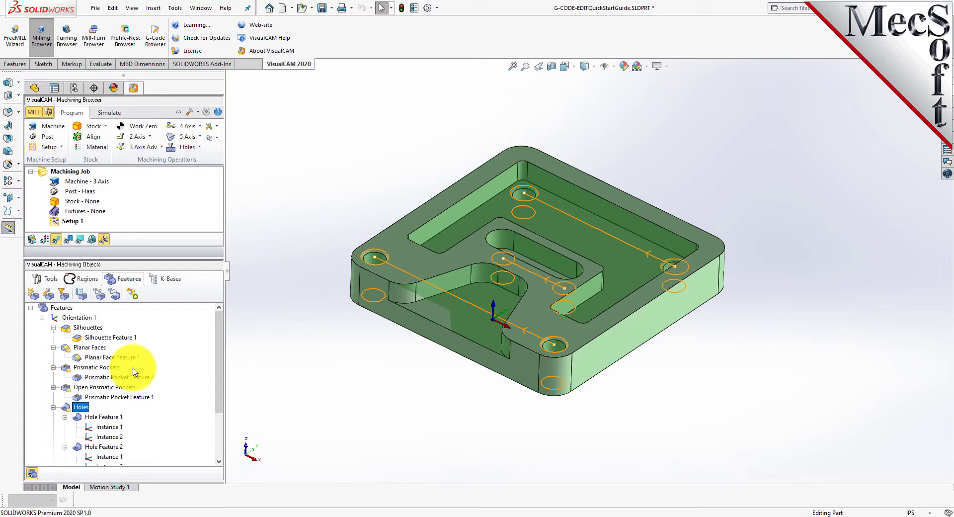
pyautogui.click(82, 397)
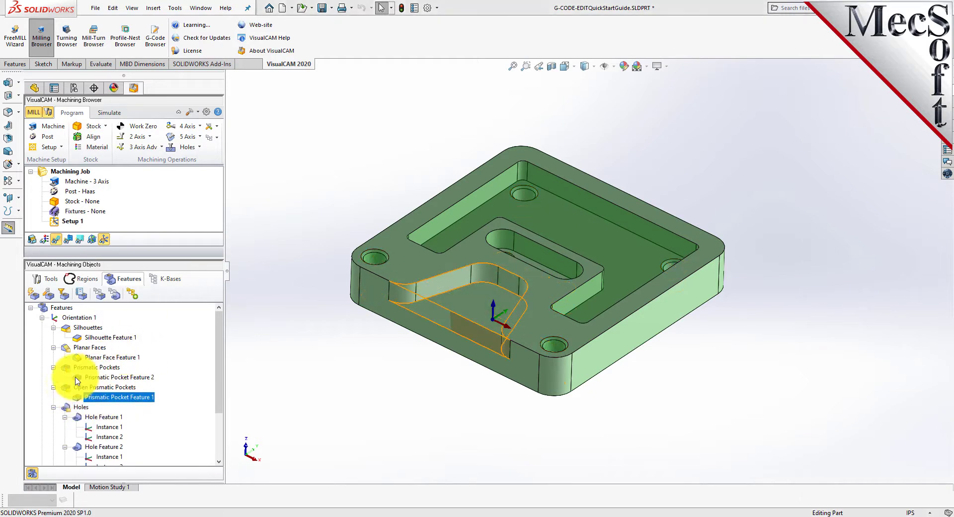
pyautogui.click(78, 378)
pyautogui.moveTo(124, 381)
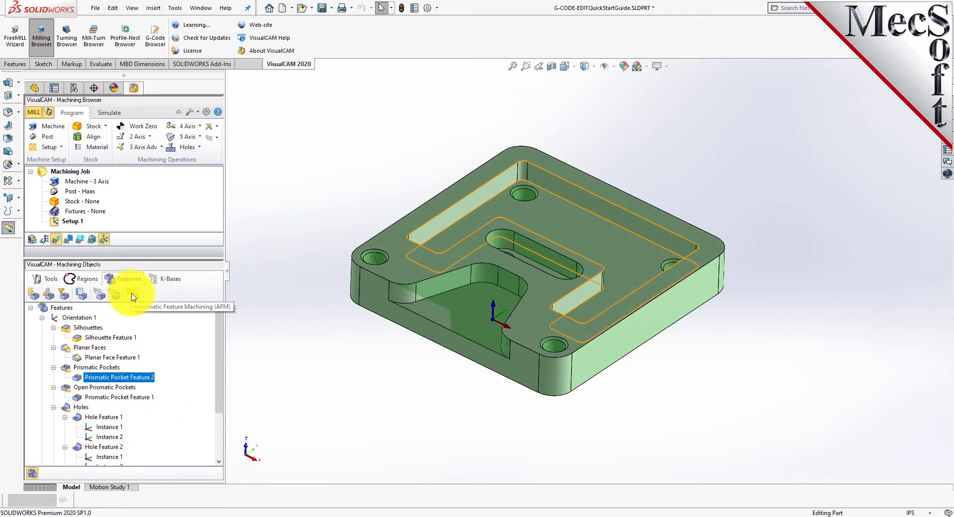
# Run Automatic Feature Machining on the whole Features set and enlarge the machining job area to show the operations
pyautogui.click(49, 309)
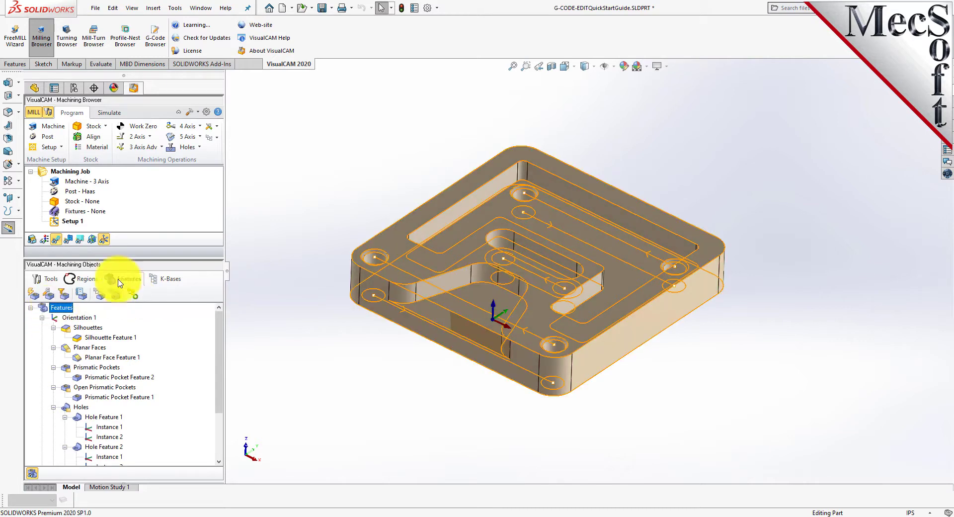
pyautogui.moveTo(130, 256); pyautogui.dragTo(124, 325)
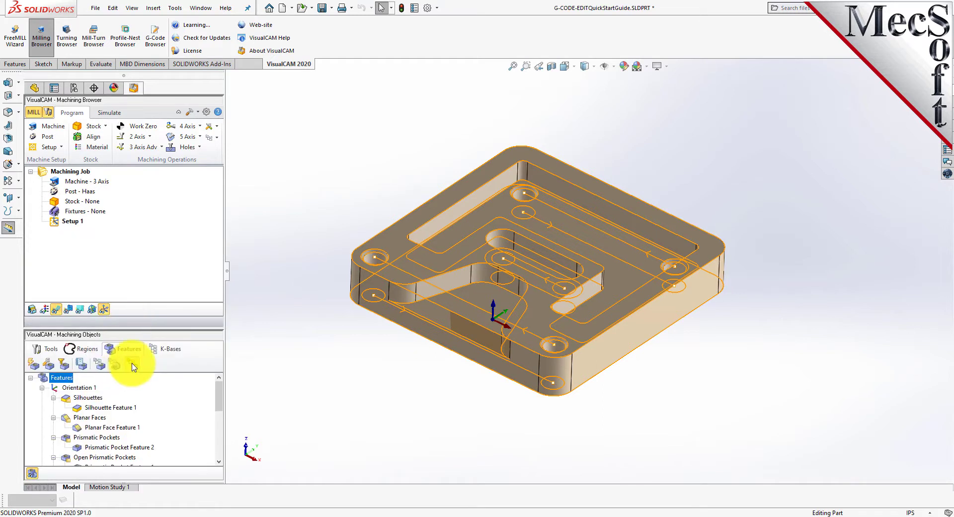
pyautogui.click(132, 364)
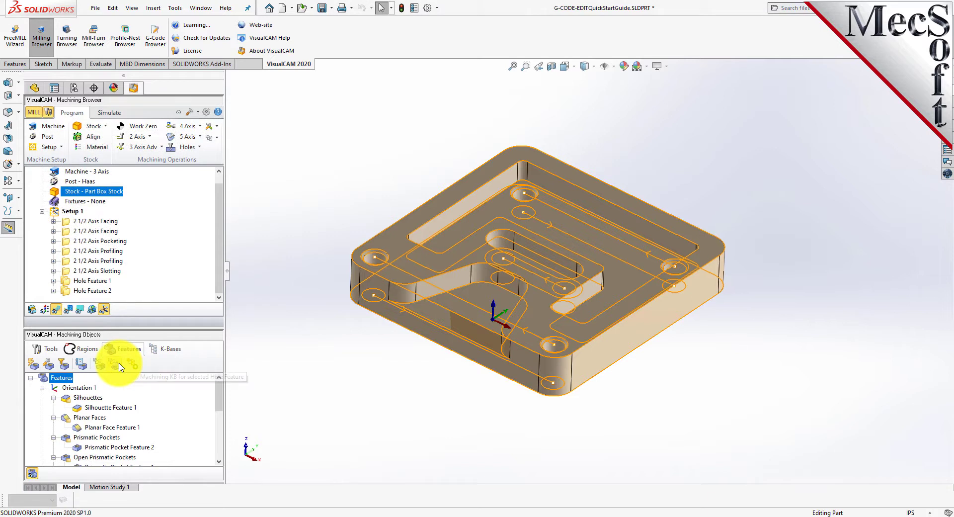
pyautogui.moveTo(132, 323); pyautogui.dragTo(133, 354)
pyautogui.moveTo(134, 435)
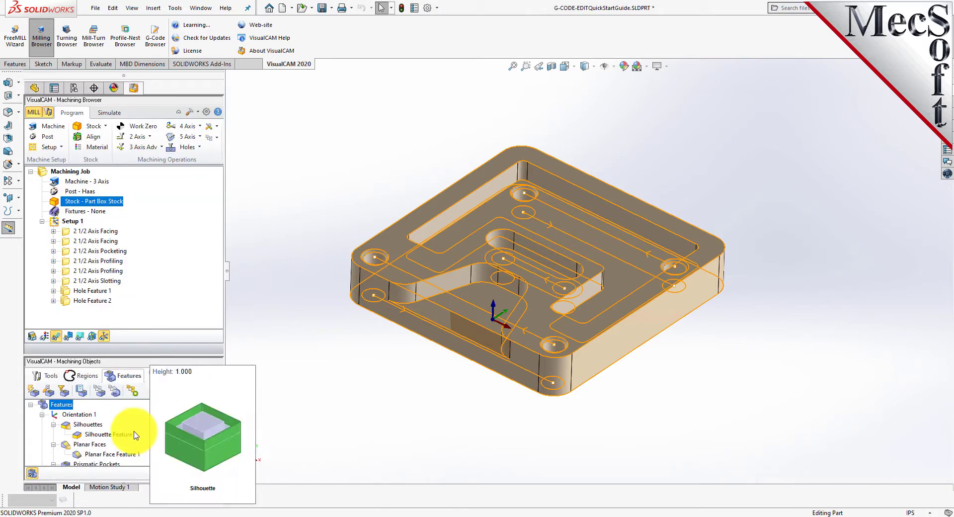
# Examine the toolpaths of the generated facing, pocketing, profiling and hole operations on the part
pyautogui.click(105, 242)
pyautogui.click(104, 251)
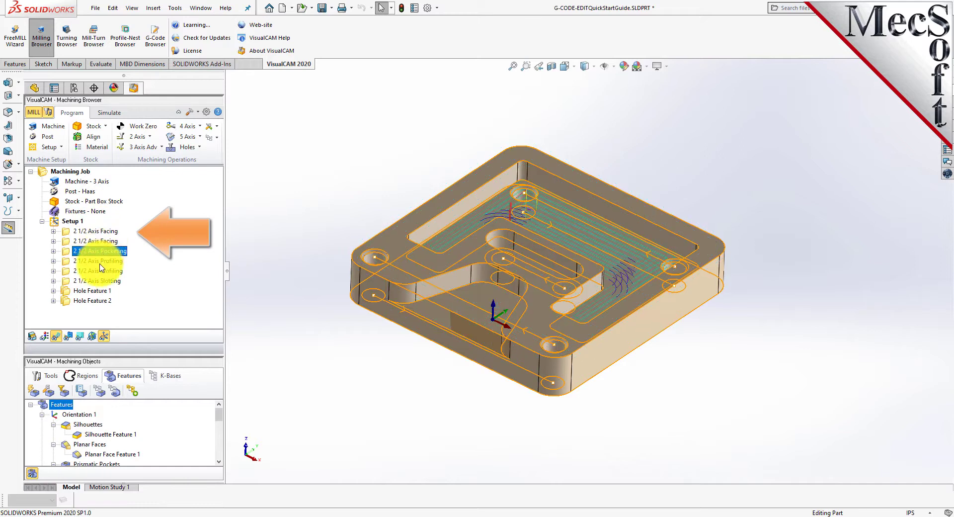
pyautogui.click(99, 270)
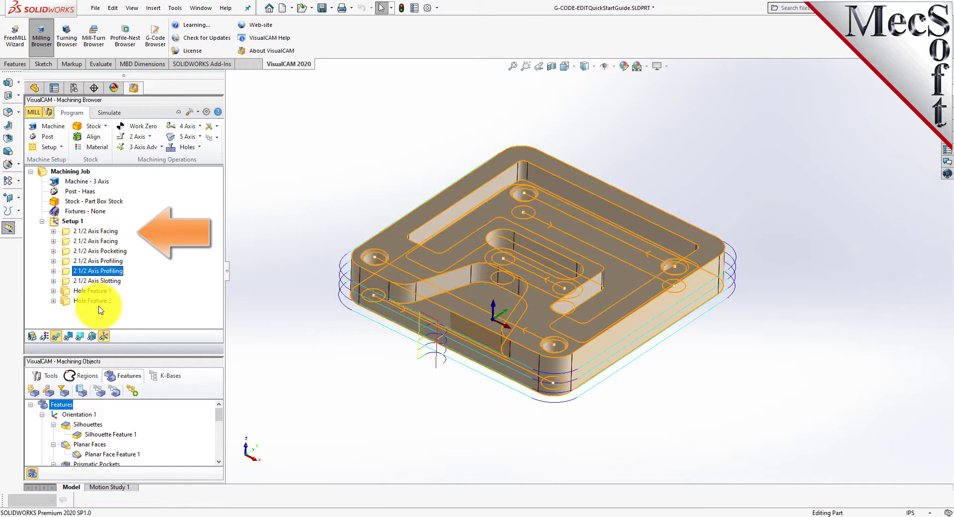
pyautogui.click(94, 291)
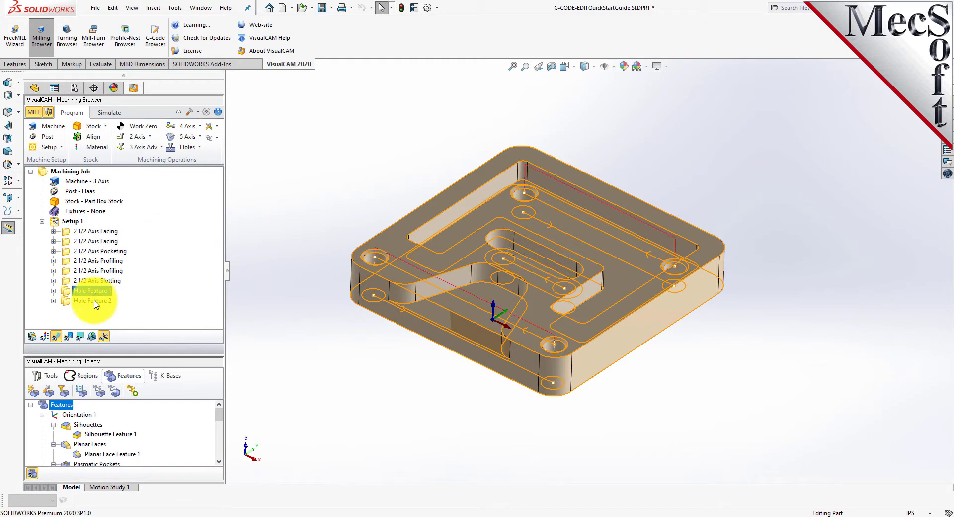
pyautogui.click(90, 300)
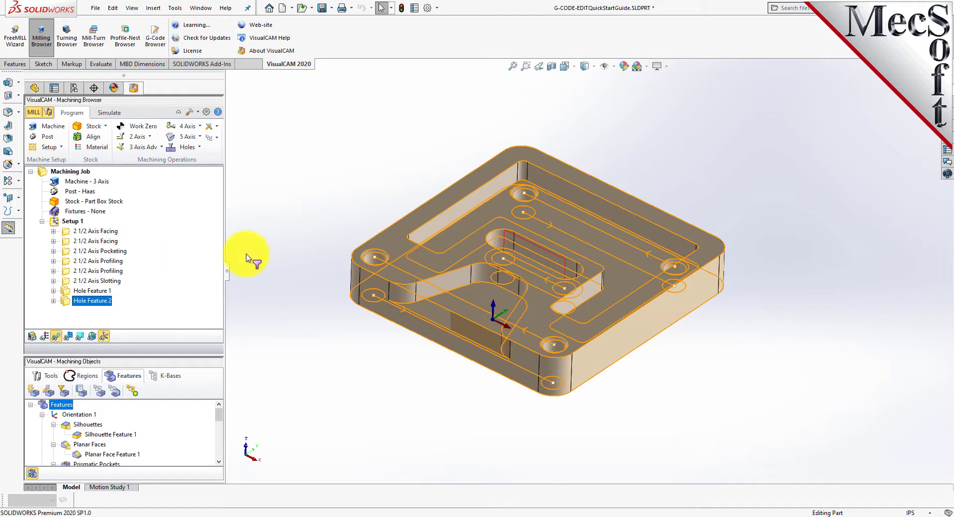
pyautogui.click(279, 241)
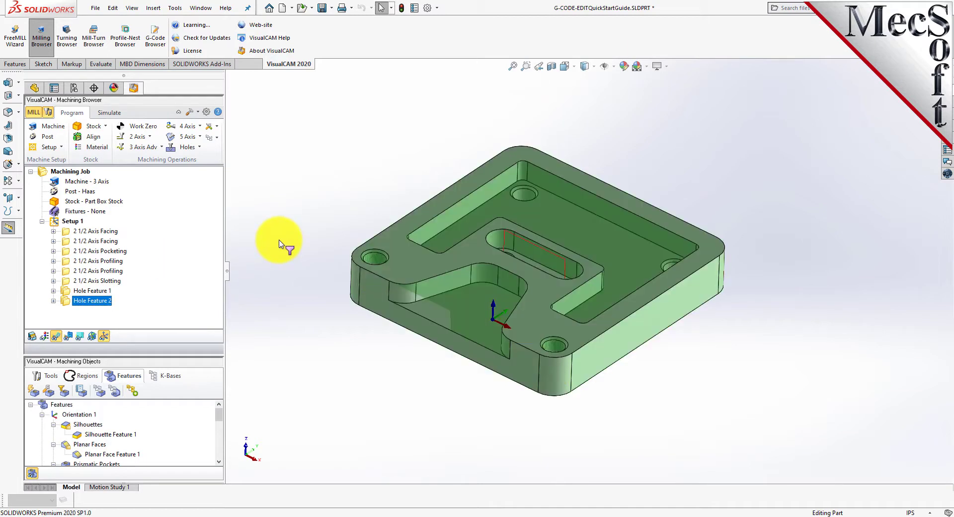
pyautogui.click(106, 232)
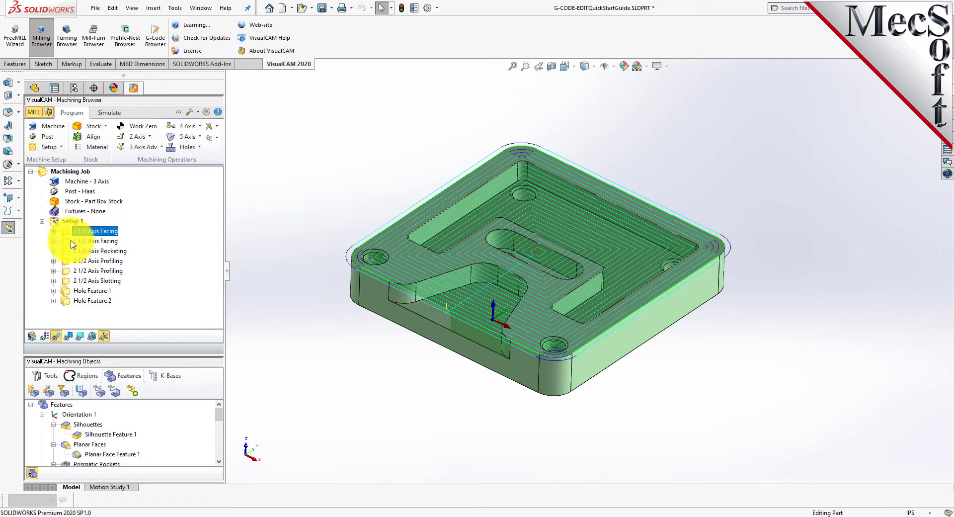
# Delete Setup 1 with all its operations from the machining job
pyautogui.click(69, 221)
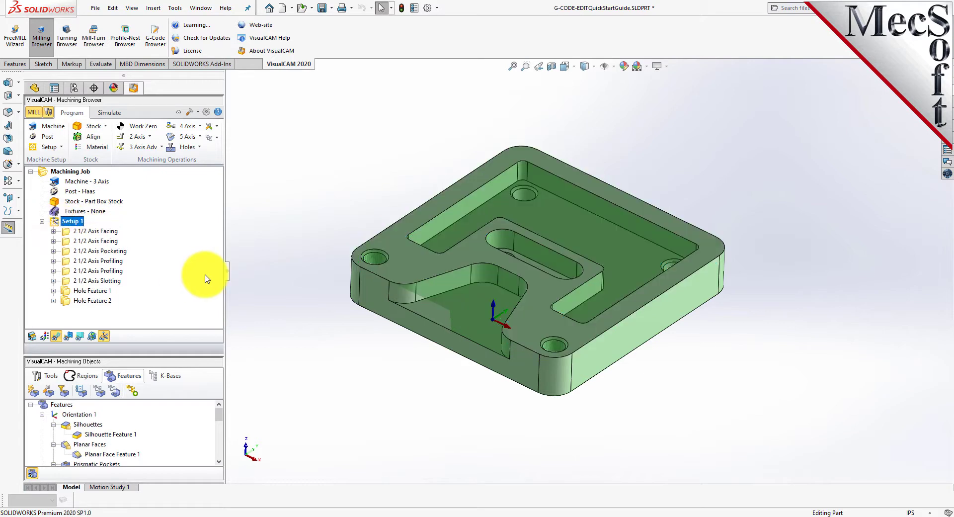
pyautogui.press('Delete')
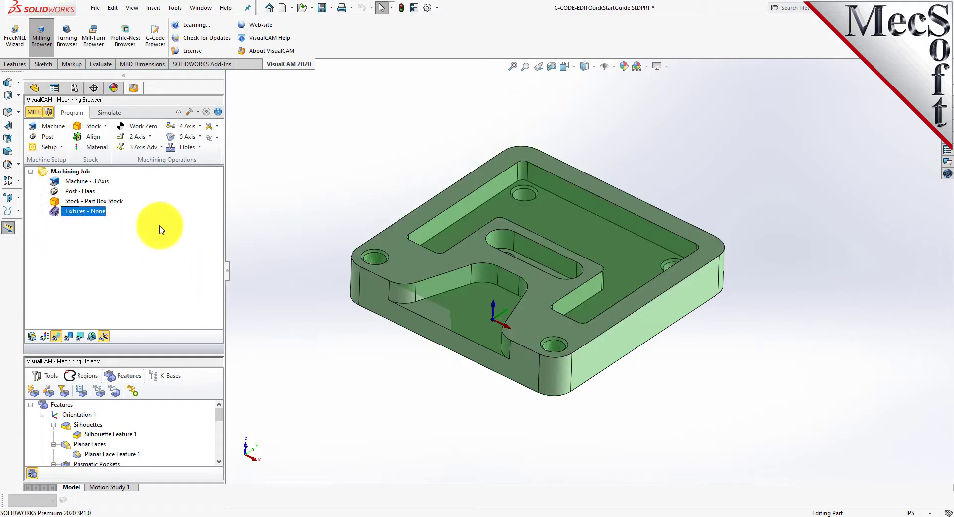
# Delete the entire set of detected Features from the machining objects
pyautogui.moveTo(136, 351); pyautogui.dragTo(147, 245)
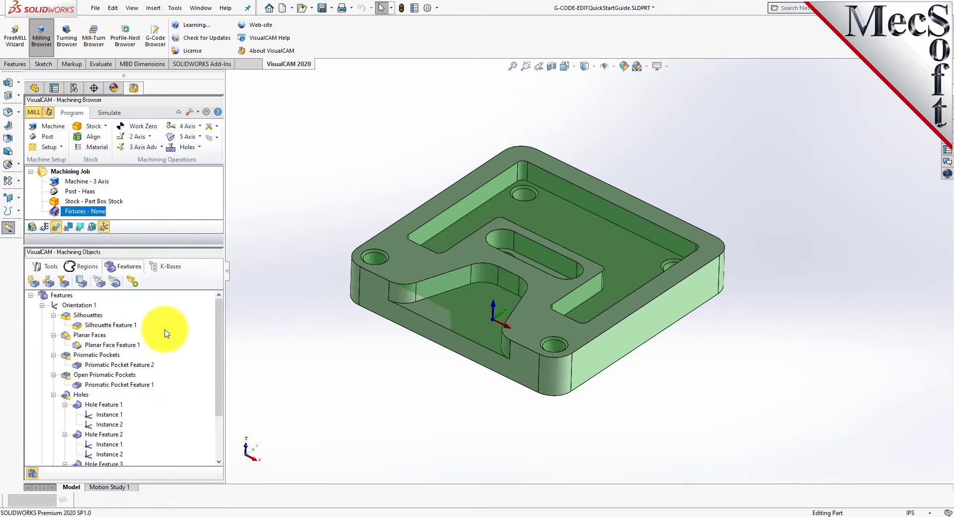
pyautogui.click(64, 297)
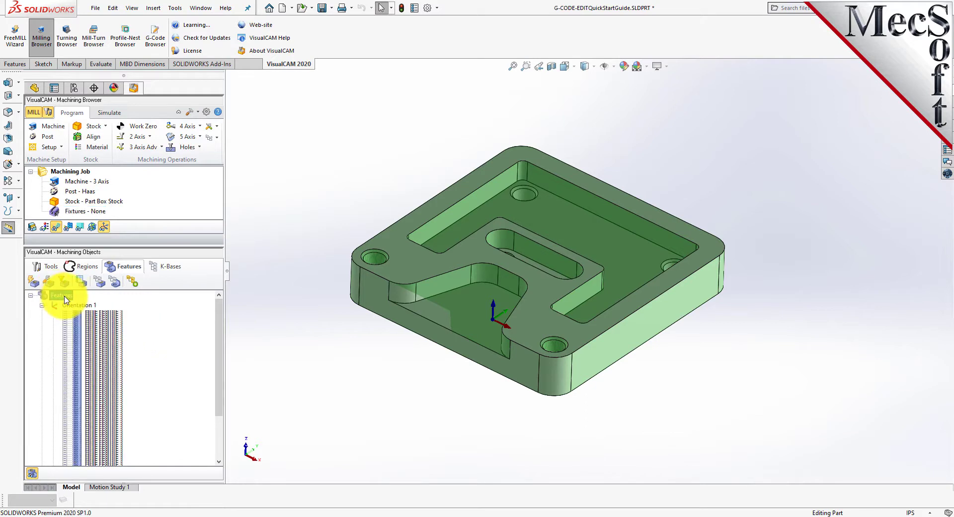
pyautogui.press('Delete')
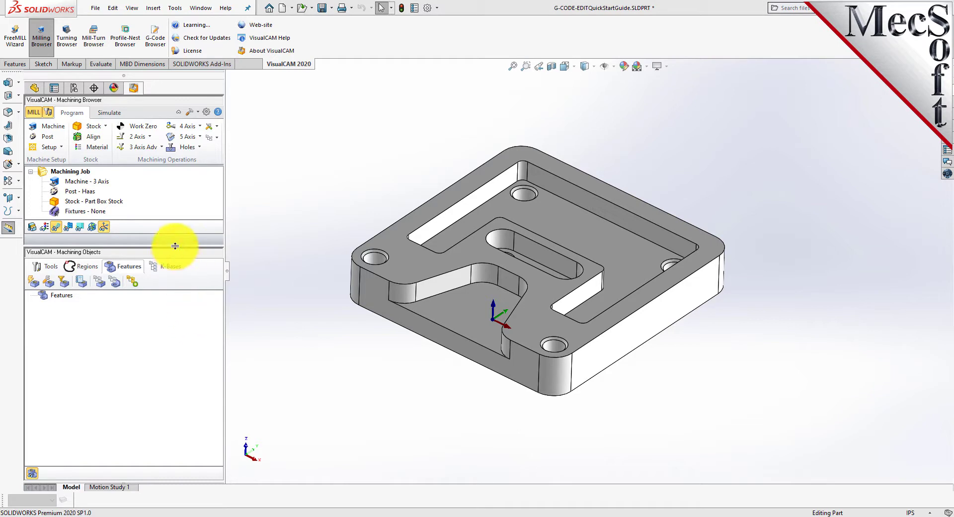
pyautogui.moveTo(179, 246); pyautogui.dragTo(180, 289)
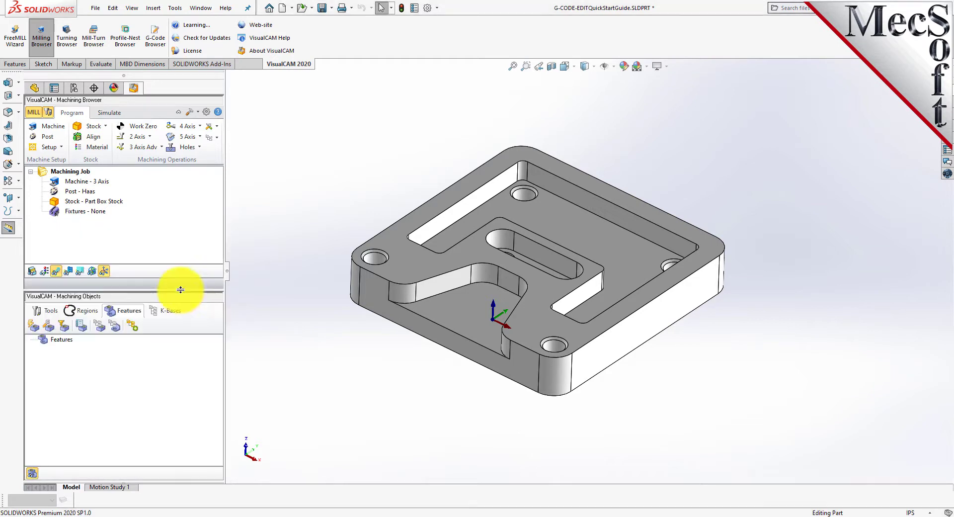
# Run interactive feature detection on the recessed floor face of the large pocket
pyautogui.click(51, 327)
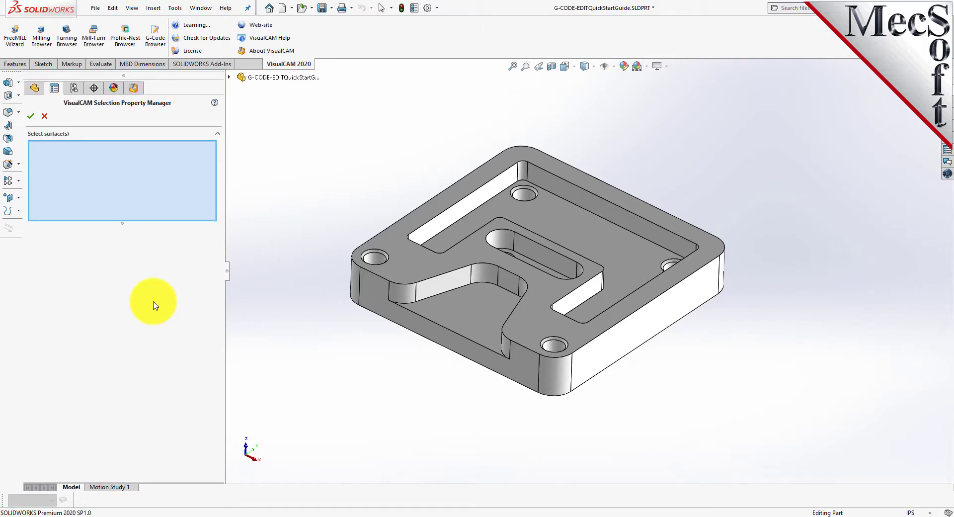
pyautogui.click(602, 248)
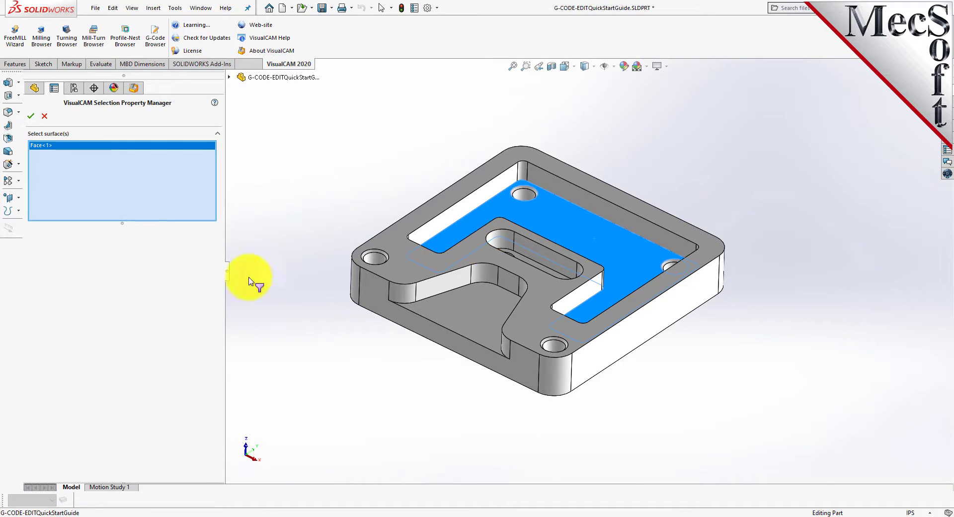
pyautogui.click(33, 116)
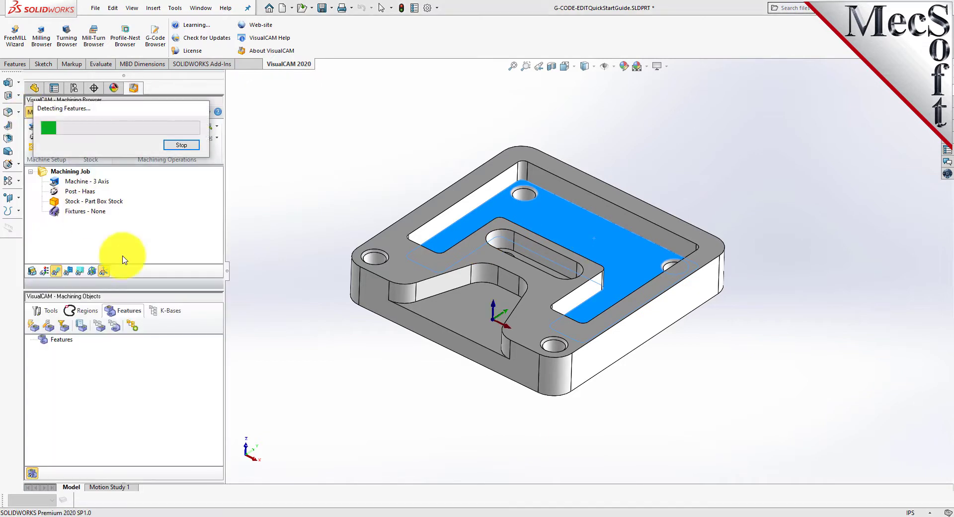
# Examine the planar face and hole features detected from the pocket floor by highlighting them on the part
pyautogui.click(110, 369)
pyautogui.click(102, 390)
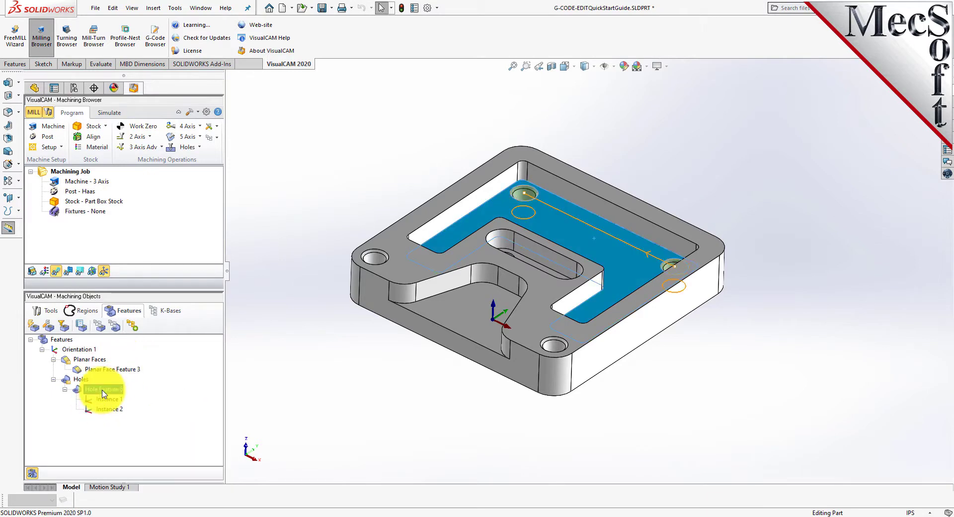
pyautogui.moveTo(102, 394)
pyautogui.click(105, 370)
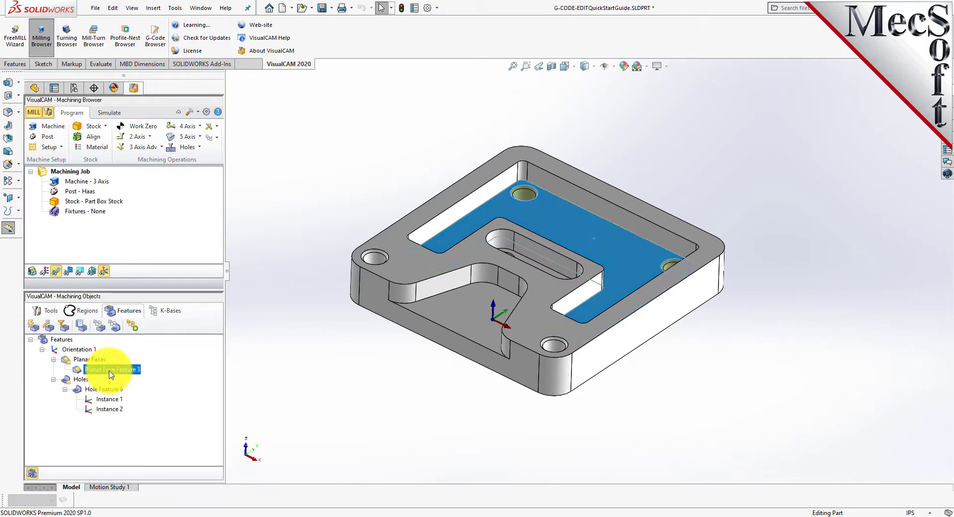
pyautogui.click(108, 389)
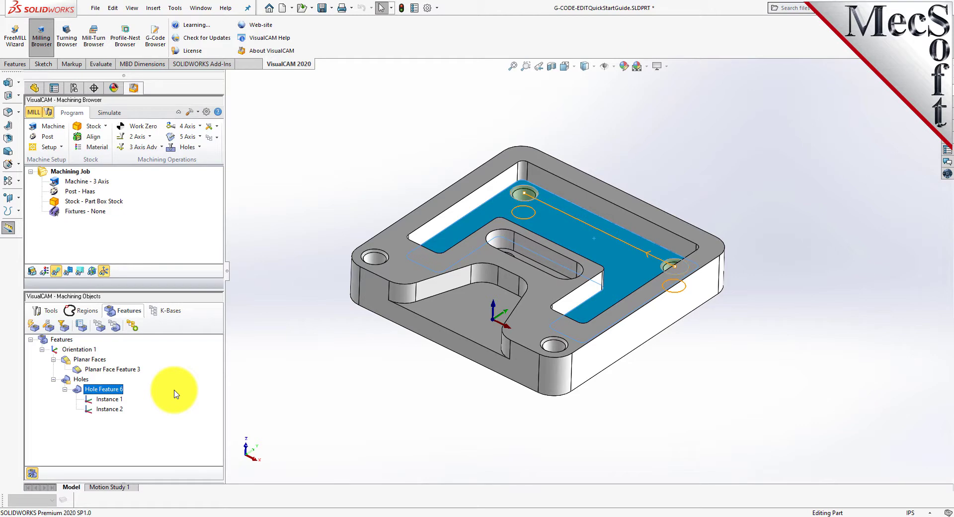
# Rerun automatic feature detection on the whole part, replacing the existing features, and delete the resulting Features set
pyautogui.click(48, 338)
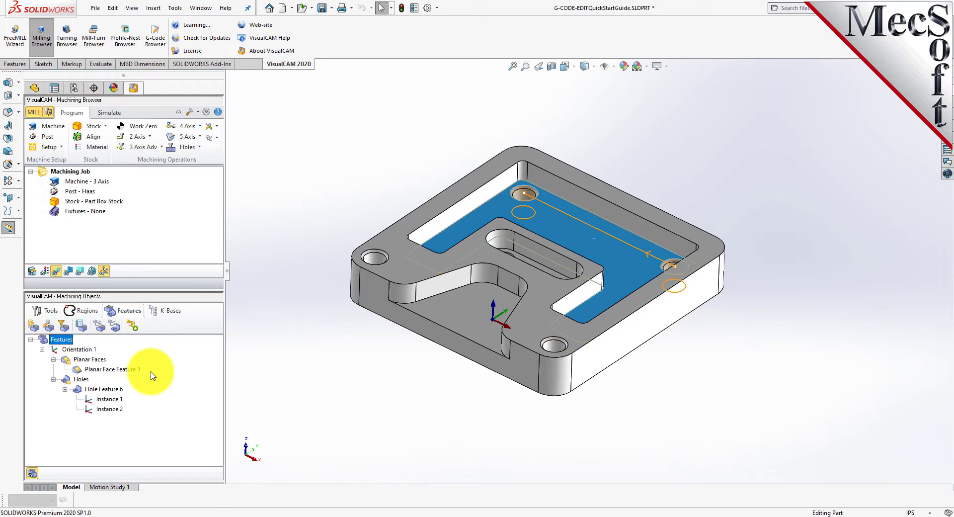
pyautogui.click(36, 328)
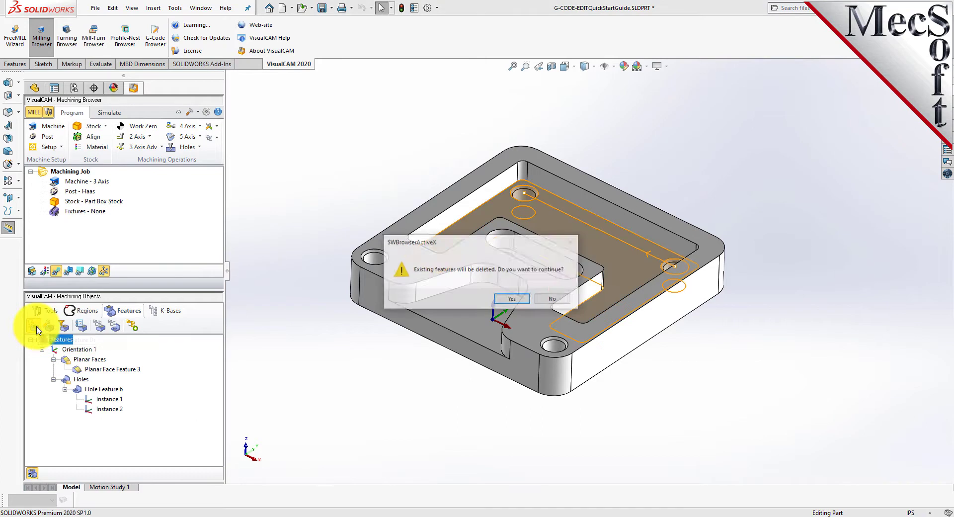
pyautogui.click(518, 299)
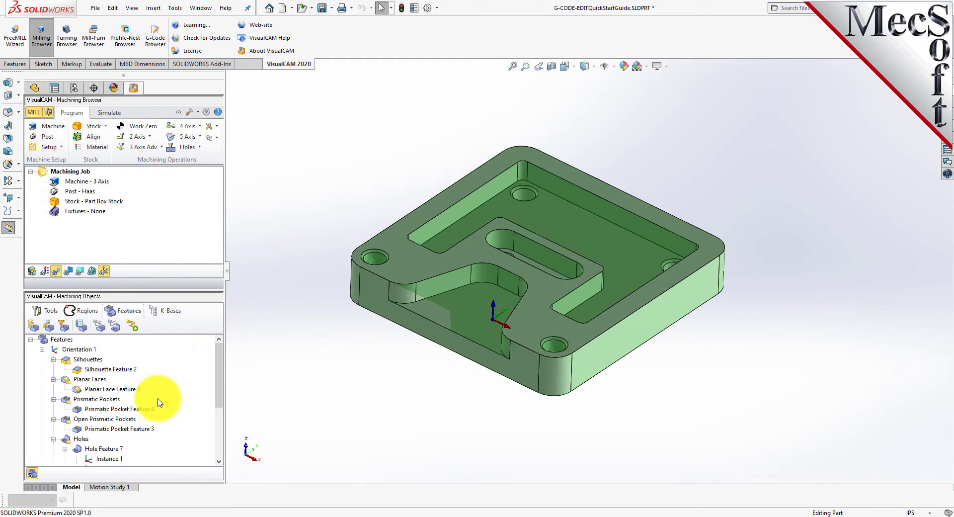
pyautogui.click(60, 340)
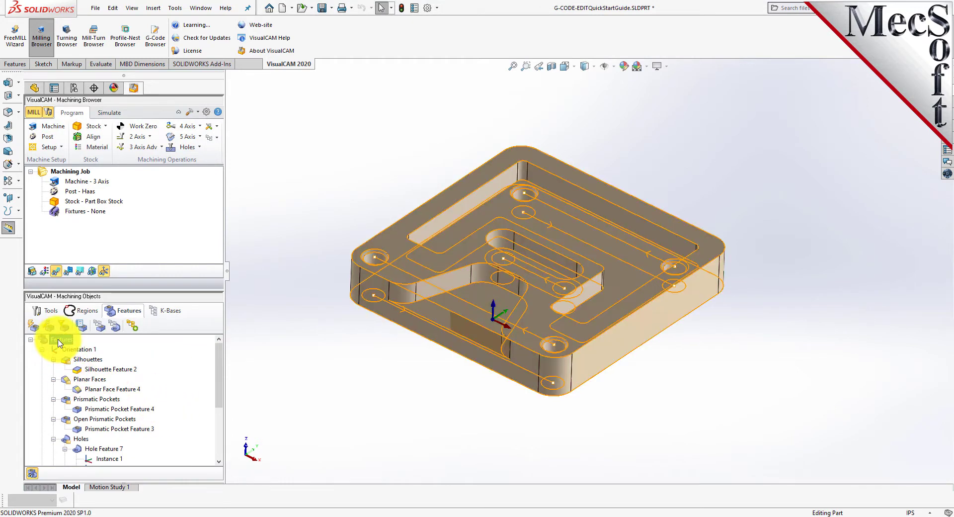
pyautogui.press('Delete')
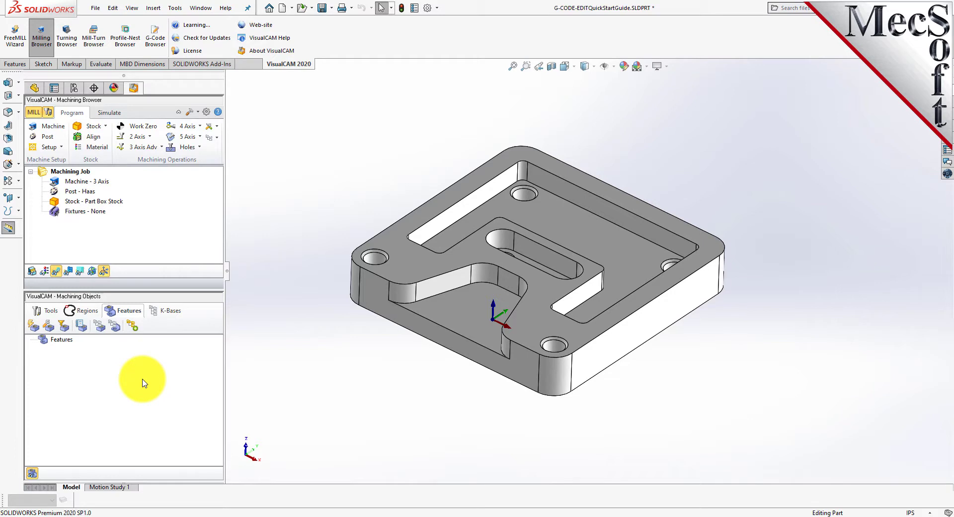
# Examine the global feature type filters and the hole diameter and depth filters for feature detection, keeping their settings
pyautogui.moveTo(145, 287); pyautogui.dragTo(150, 322)
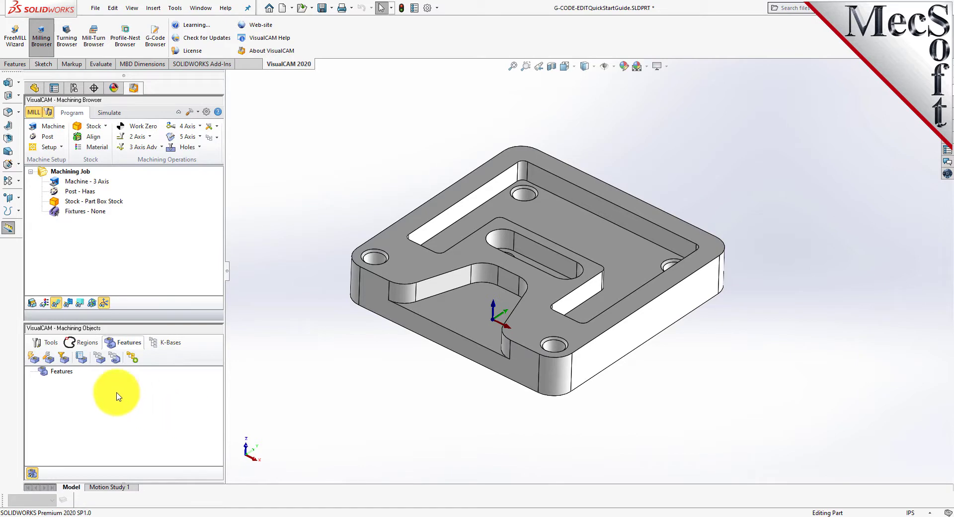
pyautogui.click(67, 358)
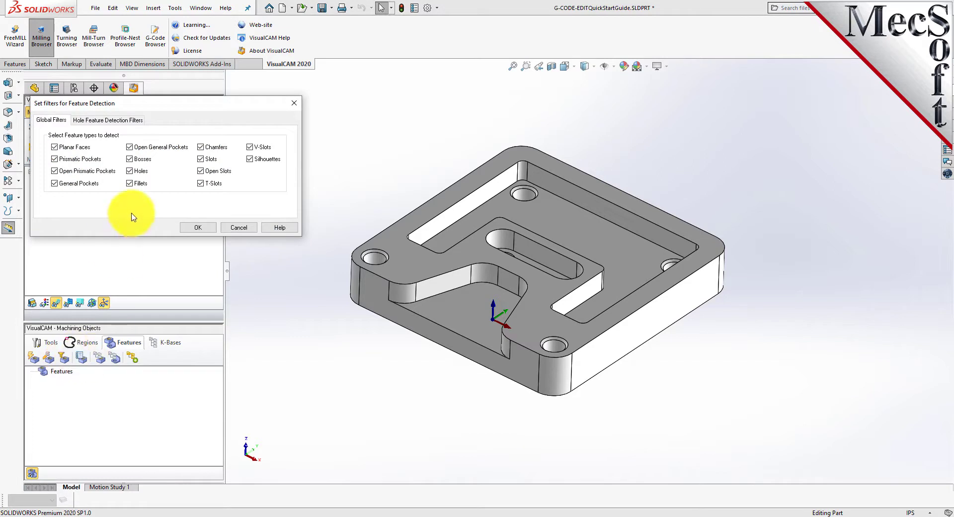
pyautogui.moveTo(74, 150)
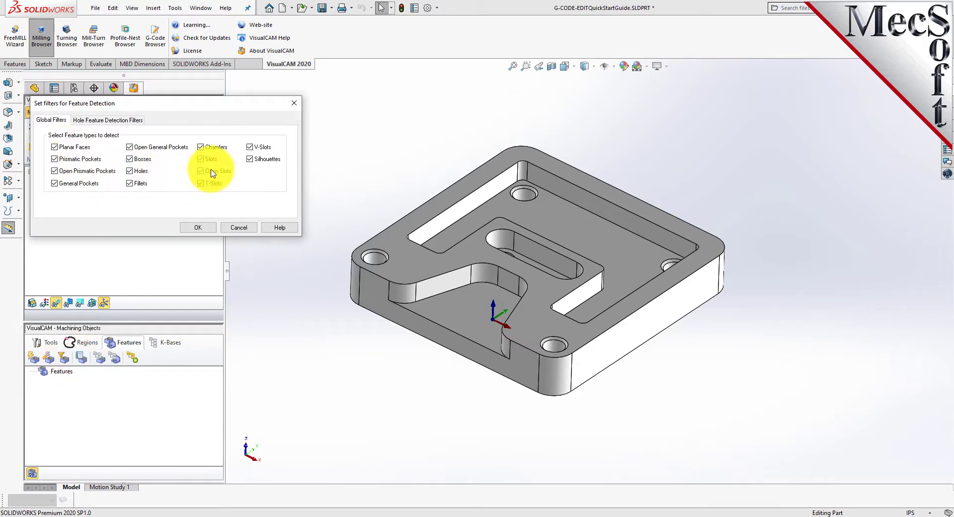
pyautogui.moveTo(212, 173)
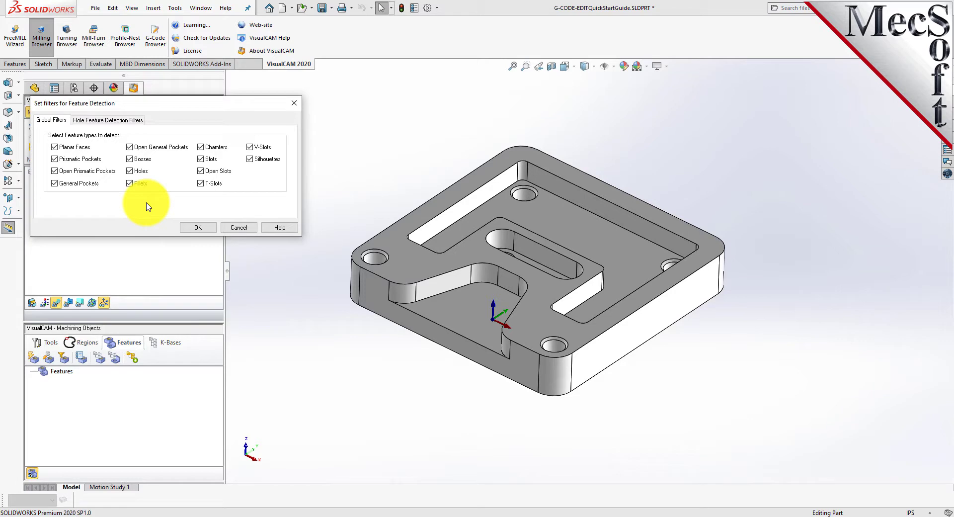
pyautogui.click(119, 120)
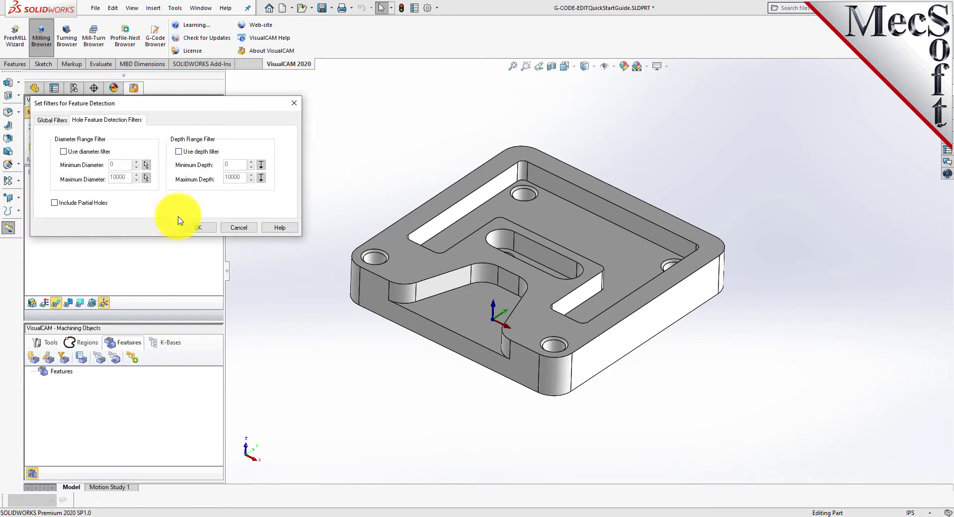
pyautogui.click(198, 227)
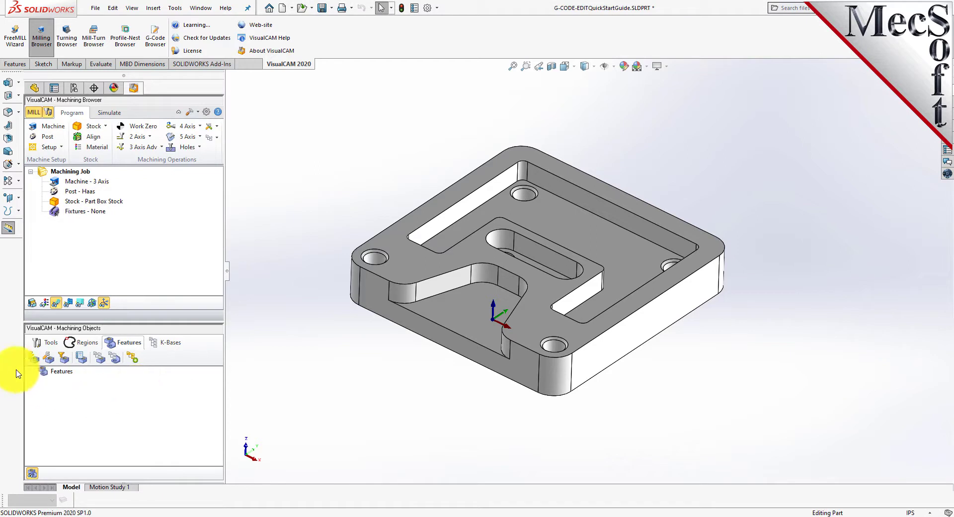
# Detect all features of the part automatically and enlarge the machining objects area to show them
pyautogui.click(34, 358)
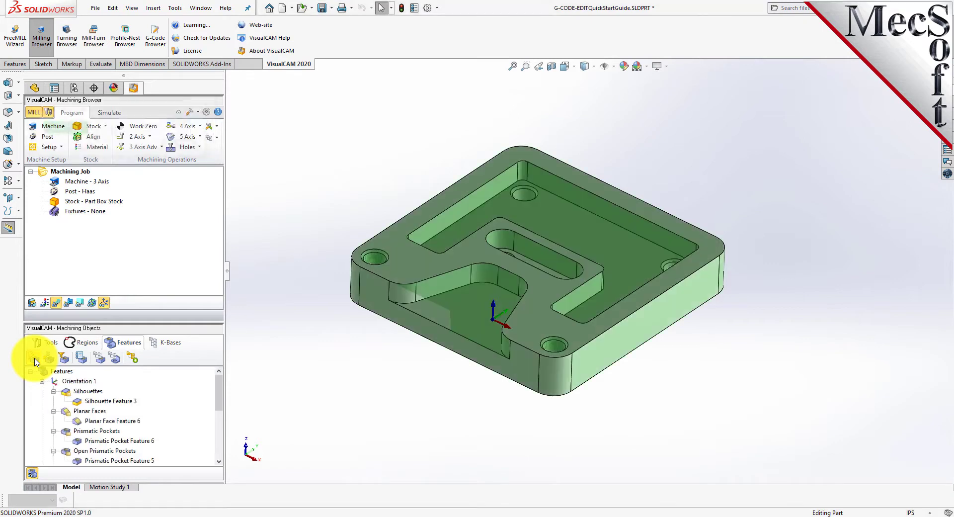
pyautogui.moveTo(135, 322); pyautogui.dragTo(145, 272)
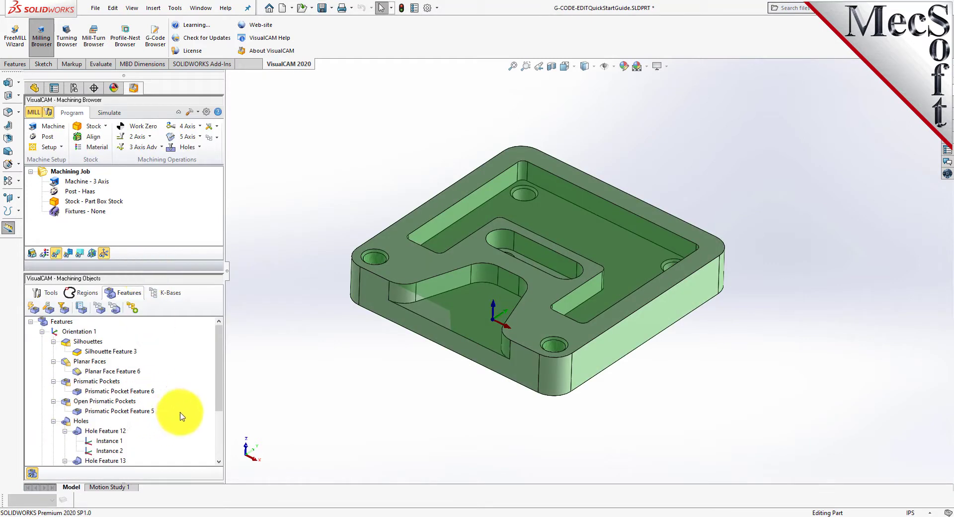
# Examine the Machining Features Information list for each orientation's feature types, names and parameters
pyautogui.click(83, 309)
pyautogui.moveTo(265, 332); pyautogui.dragTo(278, 390)
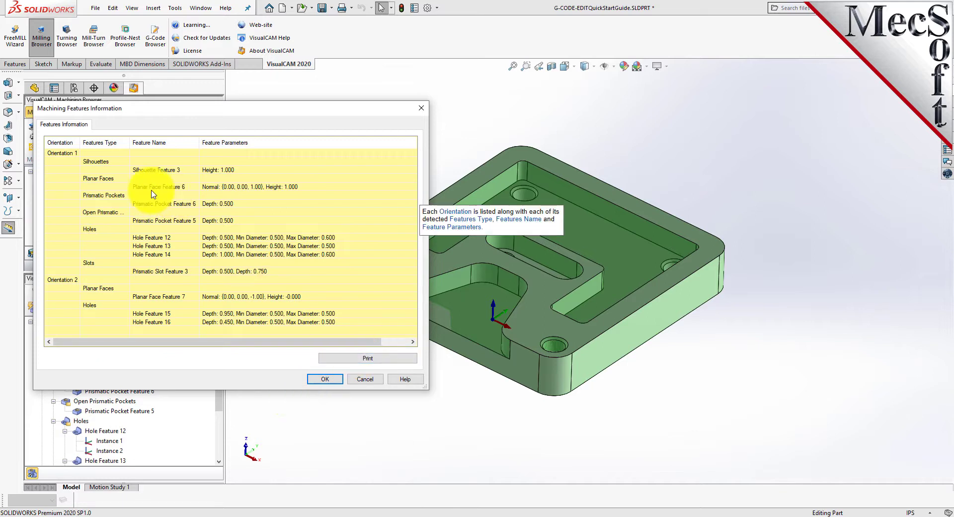
pyautogui.click(63, 154)
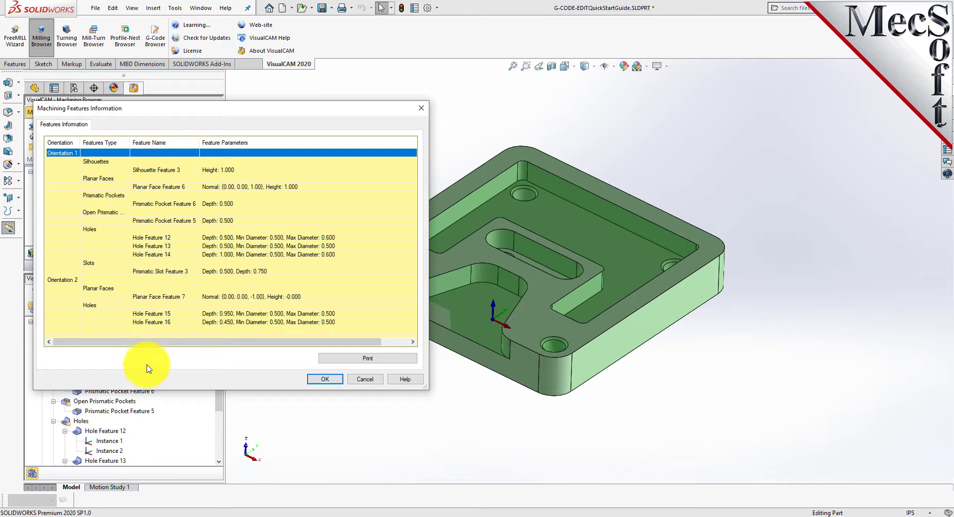
pyautogui.click(100, 162)
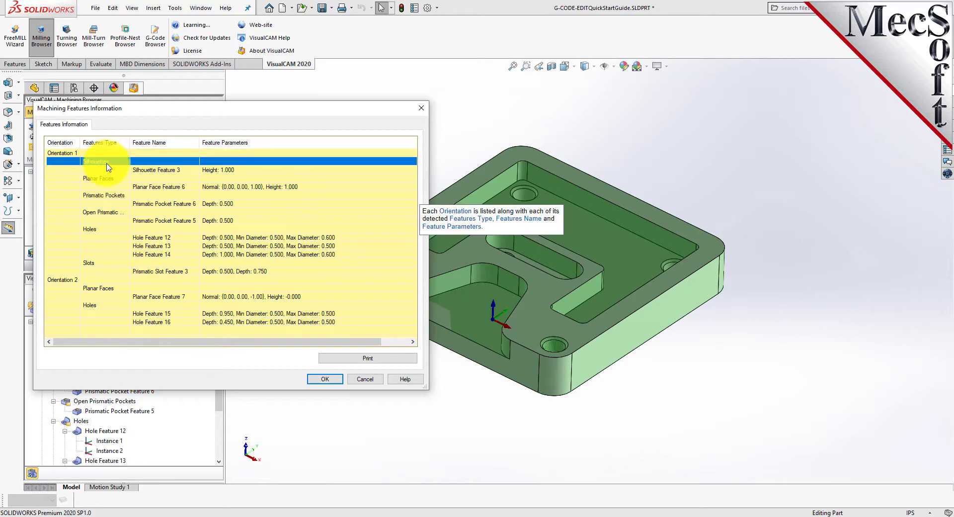
pyautogui.click(168, 170)
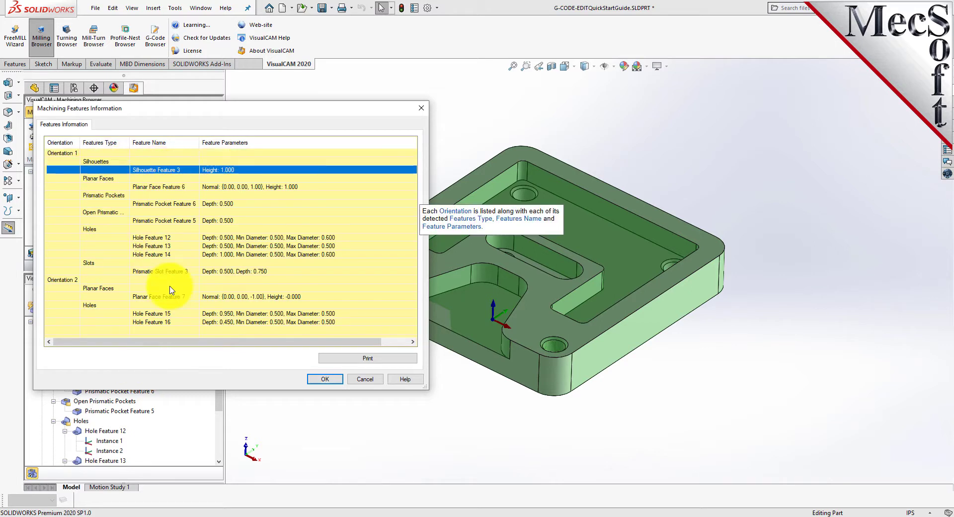
pyautogui.click(243, 187)
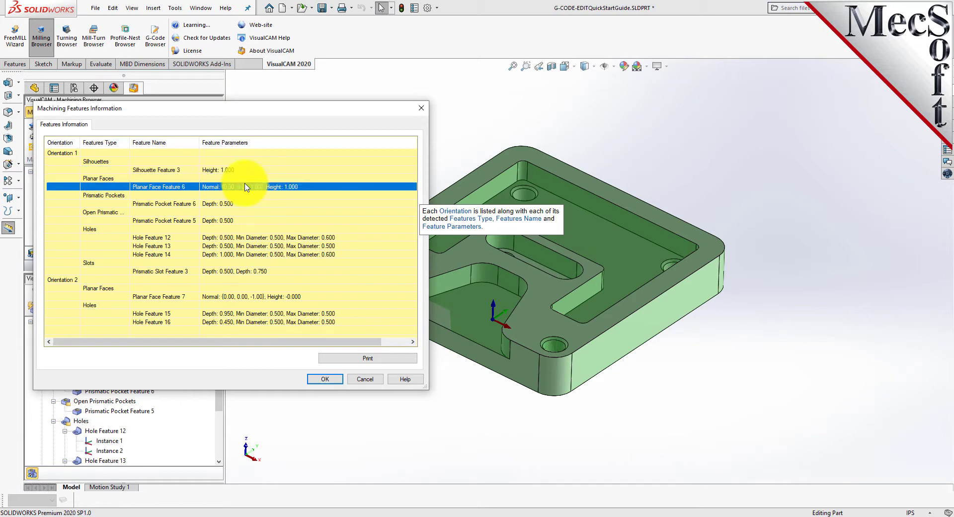
pyautogui.click(234, 237)
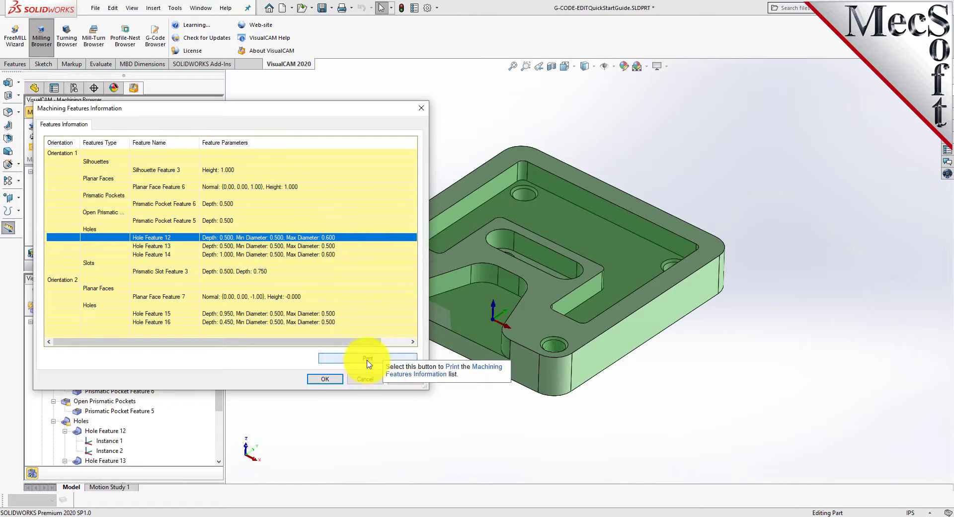
pyautogui.click(325, 379)
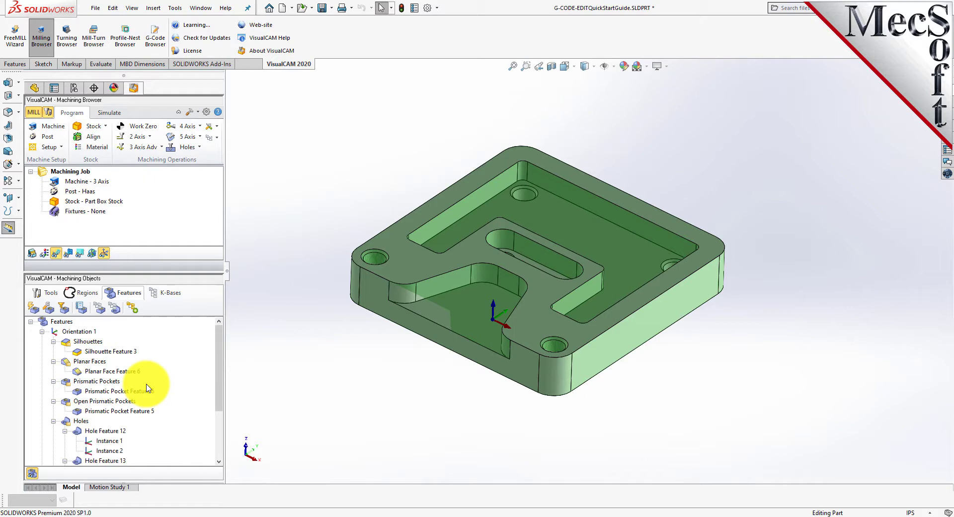
# Open the dialog for associating milling features with AFM operations and read its Knowledge Base for Milling Features help topic
pyautogui.click(101, 310)
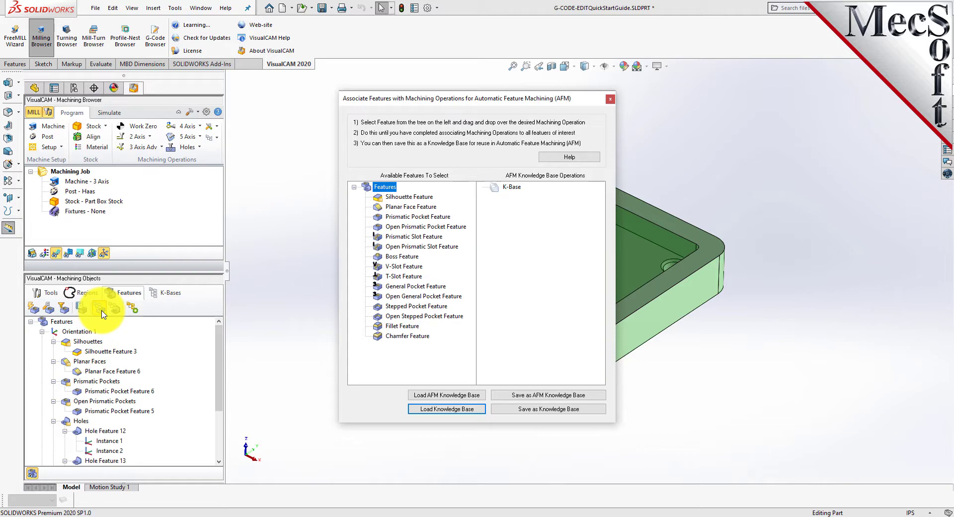
pyautogui.click(569, 158)
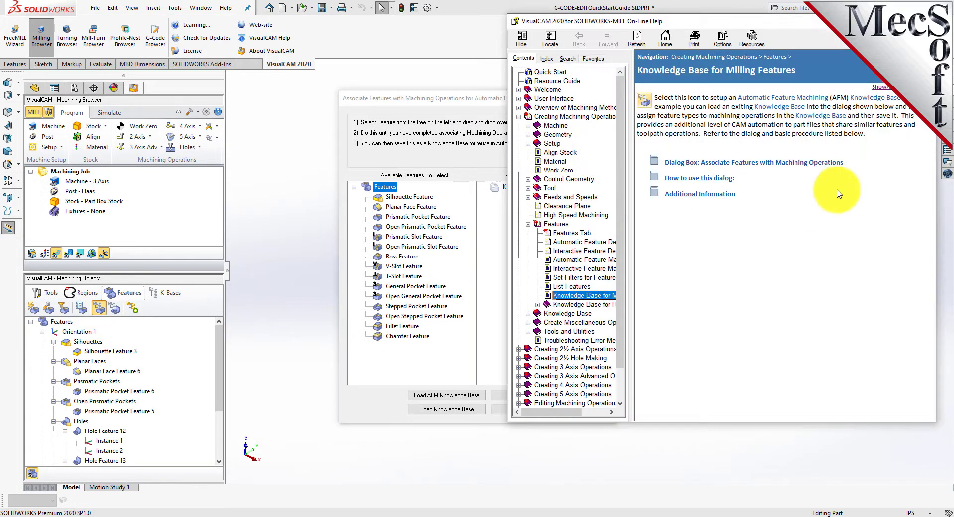
pyautogui.click(879, 89)
pyautogui.scroll(-10, 810, 149)
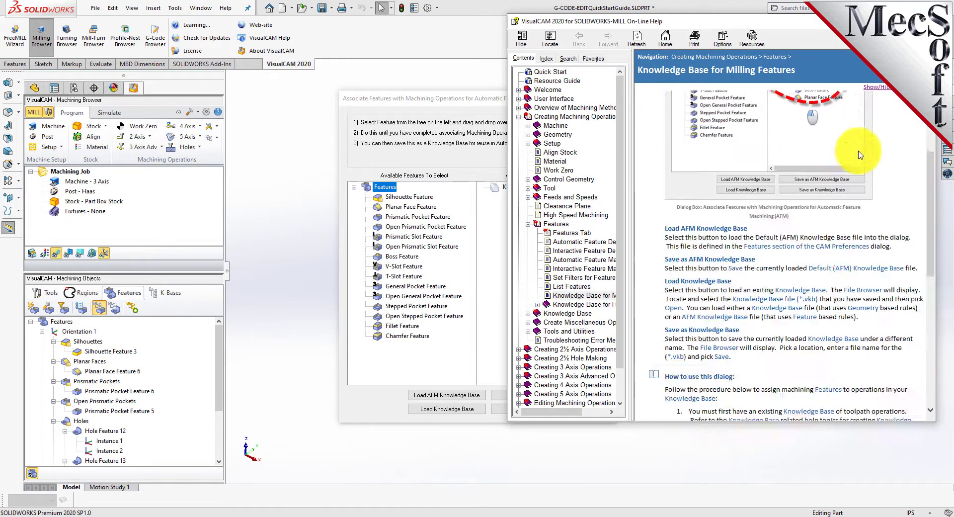
pyautogui.scroll(10, 850, 174)
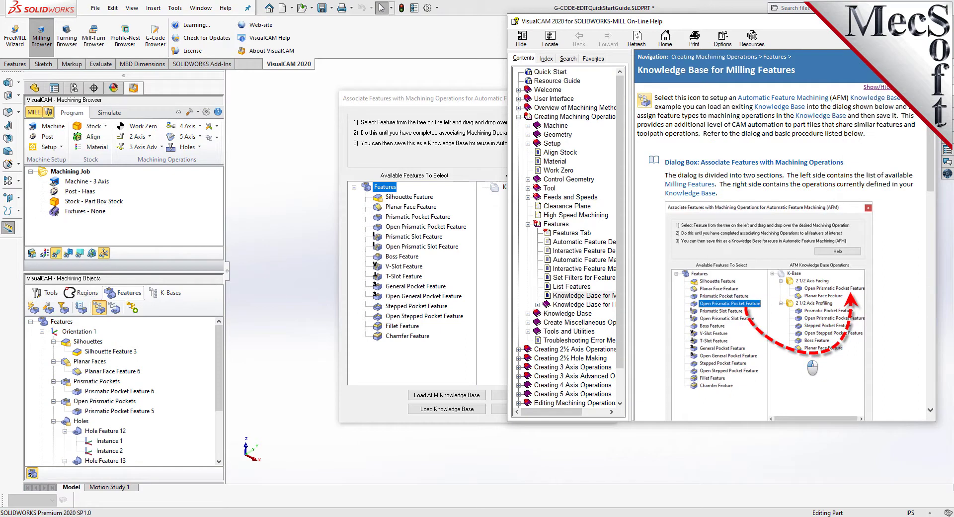
pyautogui.click(925, 21)
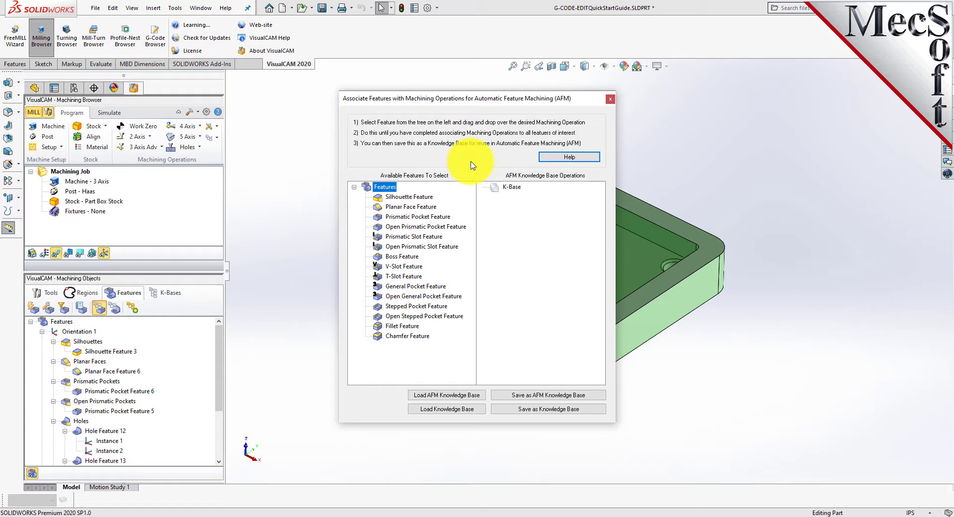
# Load the AFM knowledge base into the association dialog and collapse all its operations, from 2 1/2 Axis Roughing to T-Slotting
pyautogui.click(449, 395)
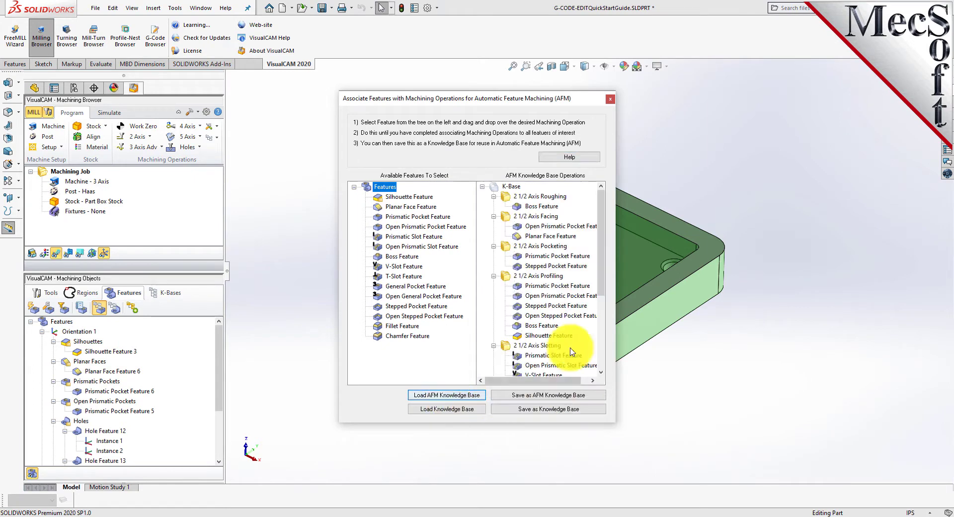
pyautogui.moveTo(598, 268); pyautogui.dragTo(602, 181)
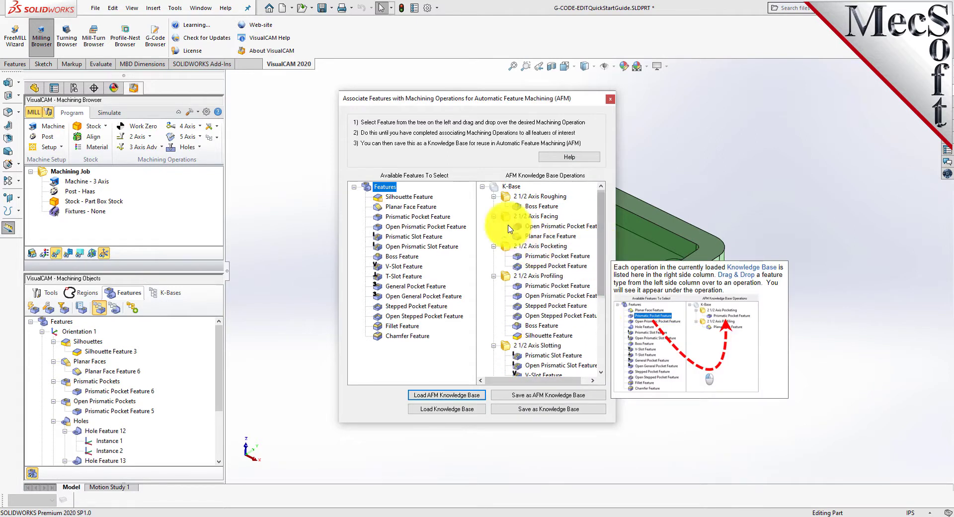
pyautogui.click(493, 196)
pyautogui.click(493, 206)
pyautogui.click(493, 216)
pyautogui.click(493, 226)
pyautogui.click(493, 236)
pyautogui.click(493, 245)
pyautogui.click(493, 256)
pyautogui.click(493, 265)
pyautogui.click(494, 275)
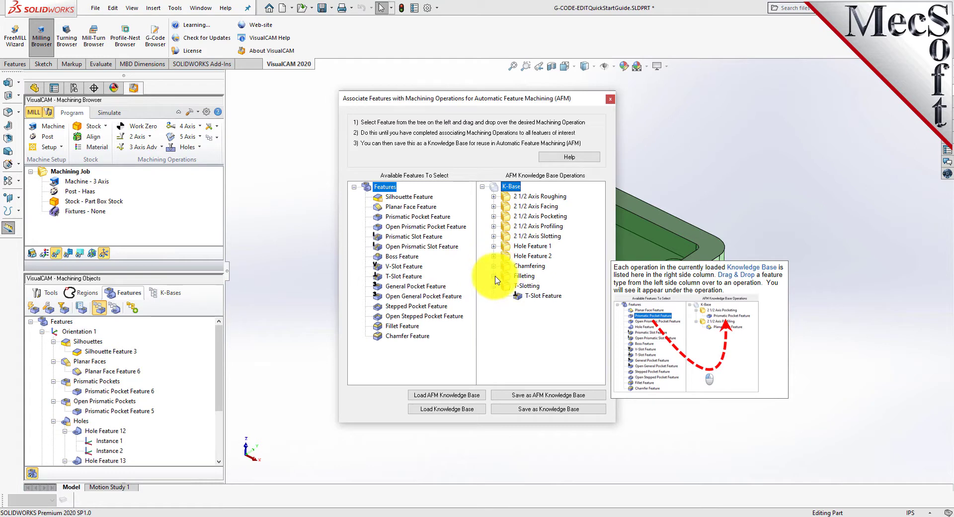
pyautogui.click(494, 286)
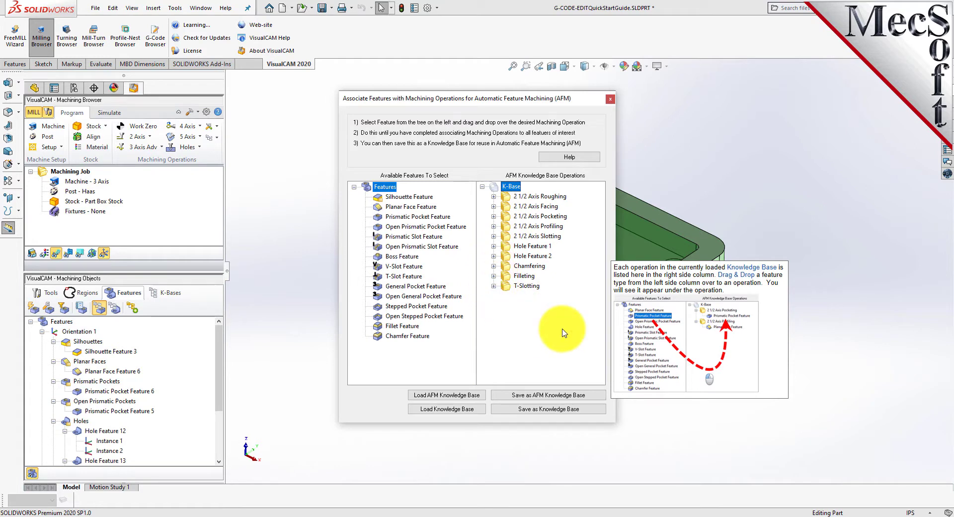
# Examine the feature types assigned to the 2 1/2 Axis Slotting operation and close the association dialog
pyautogui.click(494, 236)
pyautogui.moveTo(380, 241)
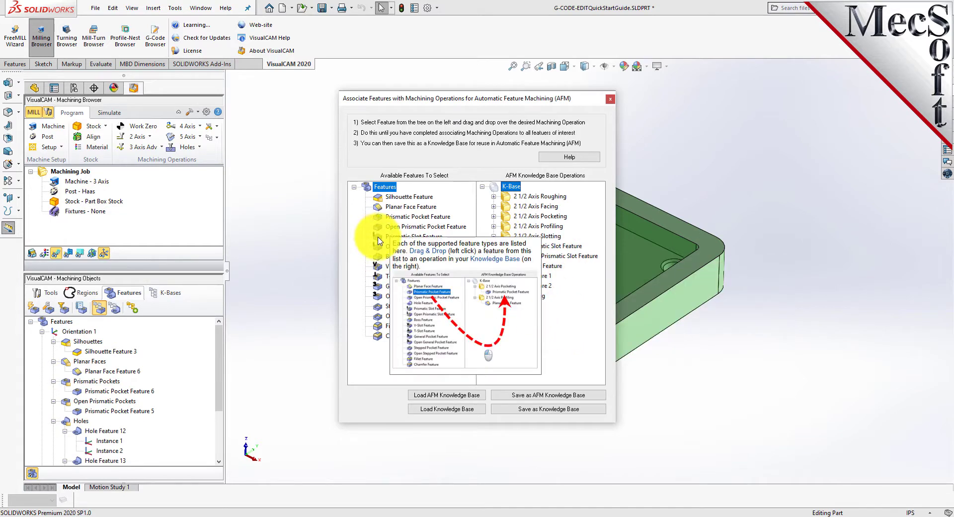
pyautogui.moveTo(517, 283)
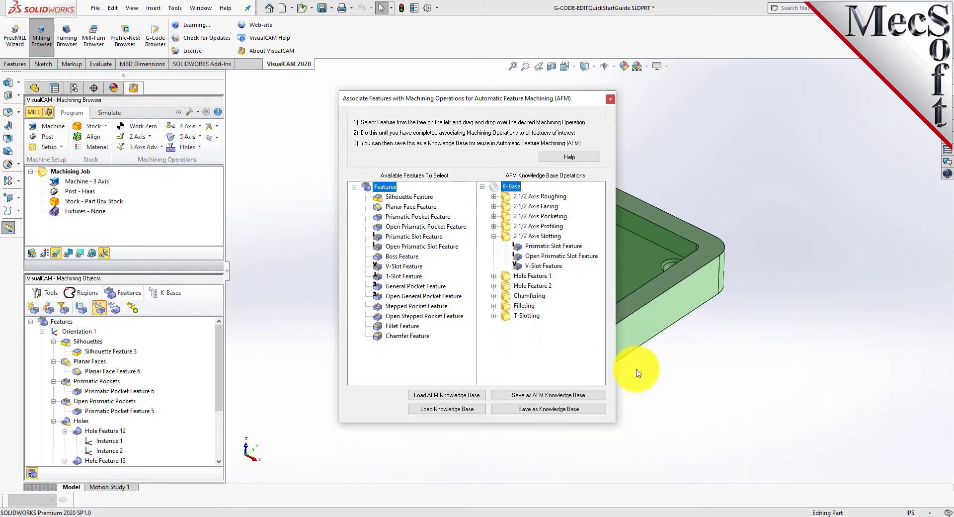
pyautogui.click(610, 99)
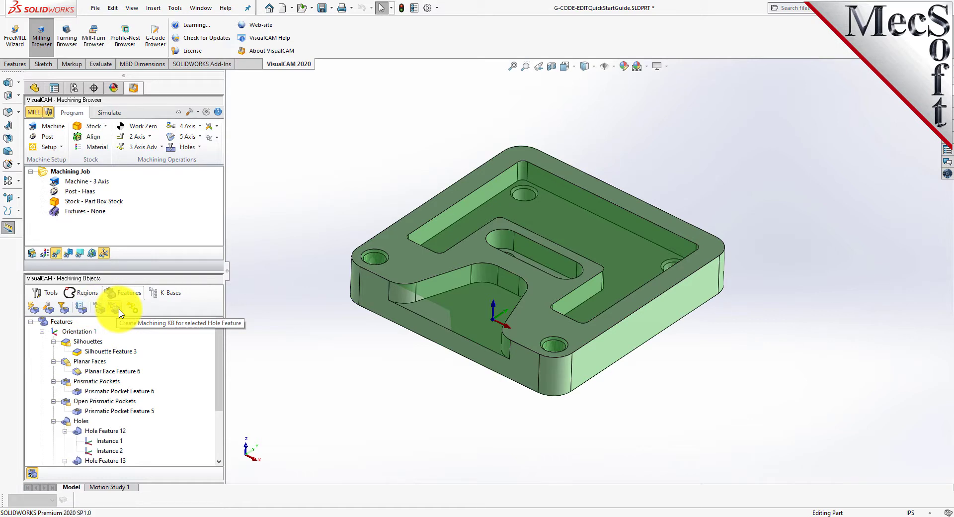
# Open the hole machining knowledge base dialog for Hole Feature 12 and examine its available hole making operations and cross section
pyautogui.click(77, 431)
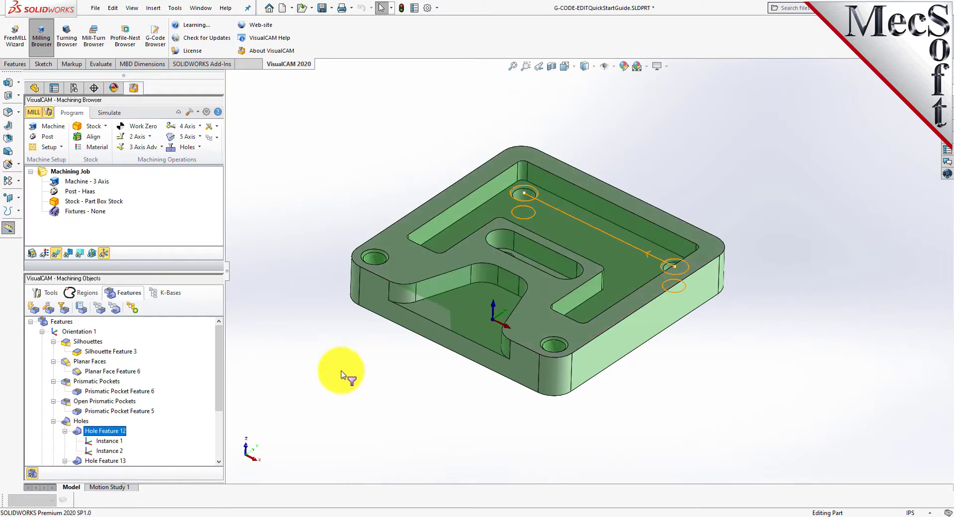
pyautogui.moveTo(87, 436)
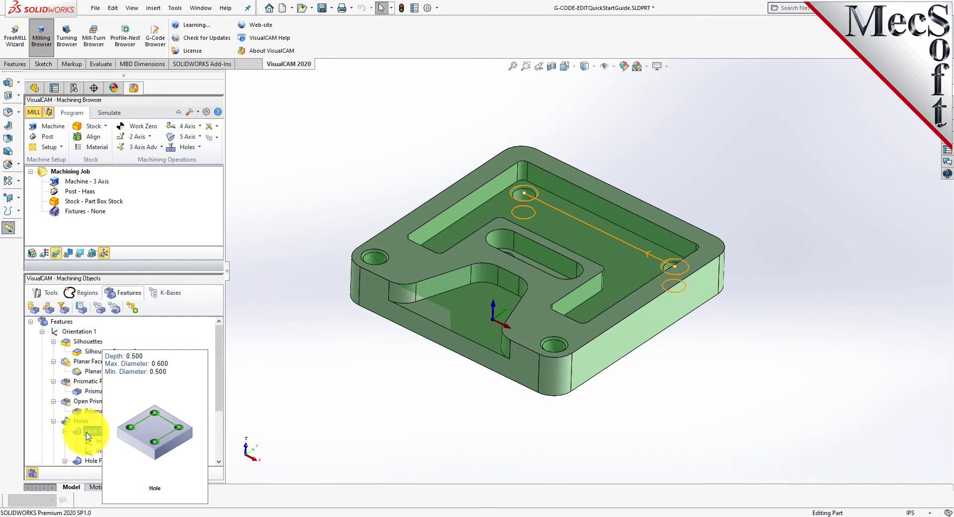
pyautogui.click(118, 309)
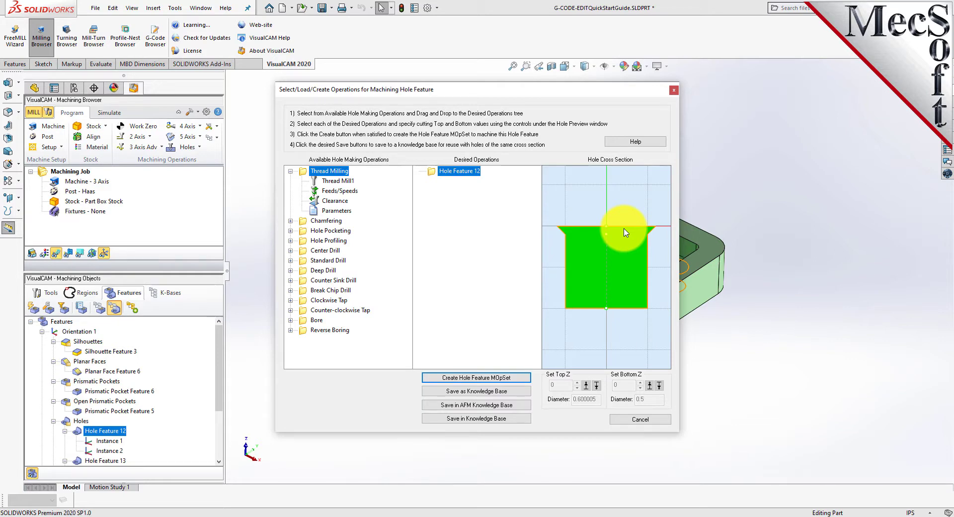
pyautogui.moveTo(327, 271)
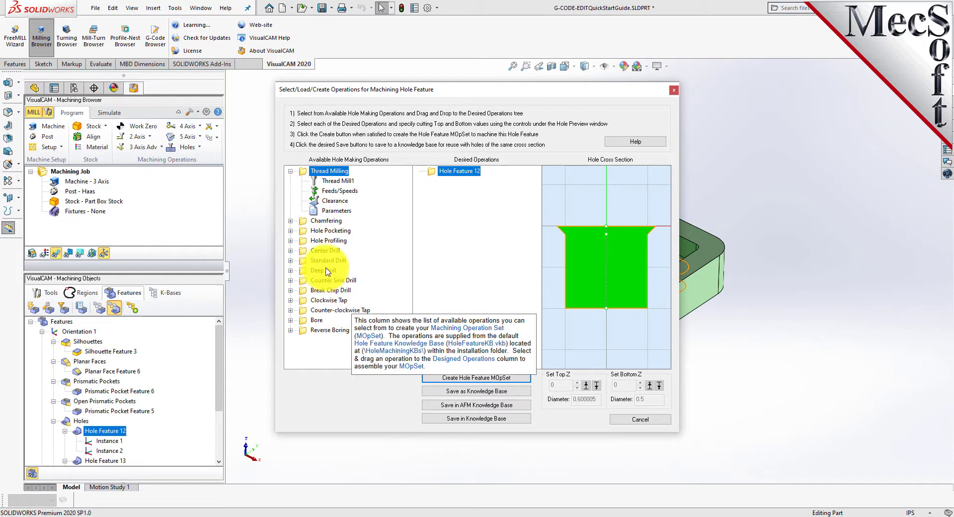
# Add Center Drill, Standard Drill and Chamfering, in that order, to the desired operations for Hole Feature 12
pyautogui.moveTo(303, 251); pyautogui.dragTo(442, 193)
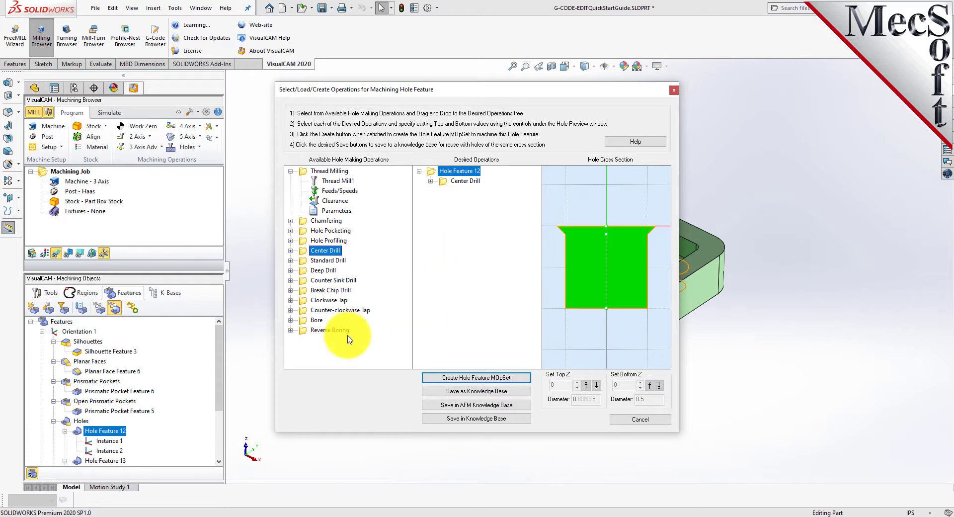
pyautogui.moveTo(325, 260); pyautogui.dragTo(445, 195)
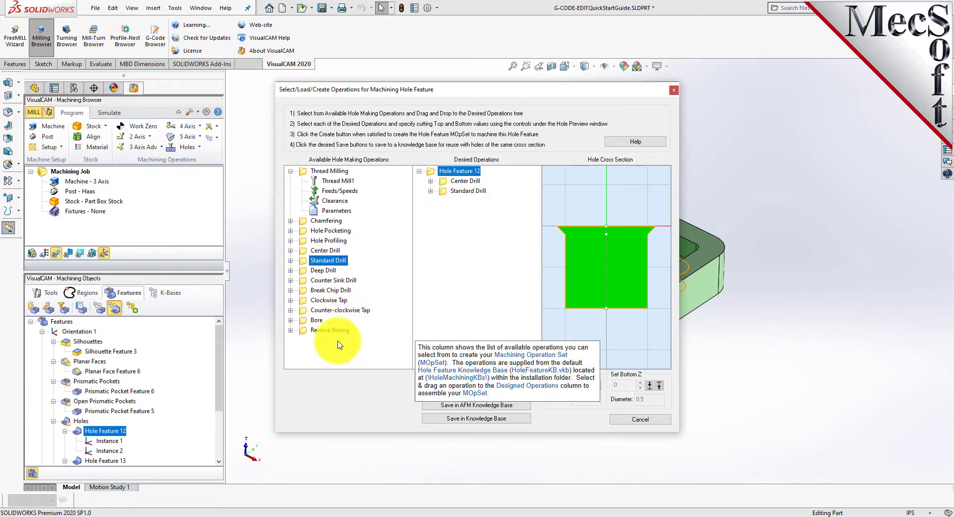
pyautogui.click(304, 223)
pyautogui.moveTo(304, 223); pyautogui.dragTo(445, 217)
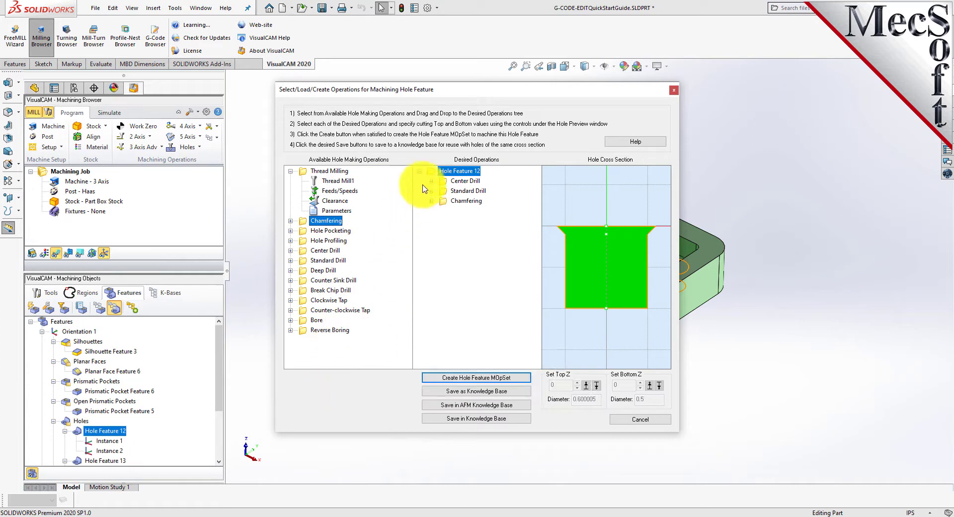
# Examine the Center Drill operation's contents, close the dialog without creating the hole operation set and deselect the hole feature
pyautogui.moveTo(430, 185)
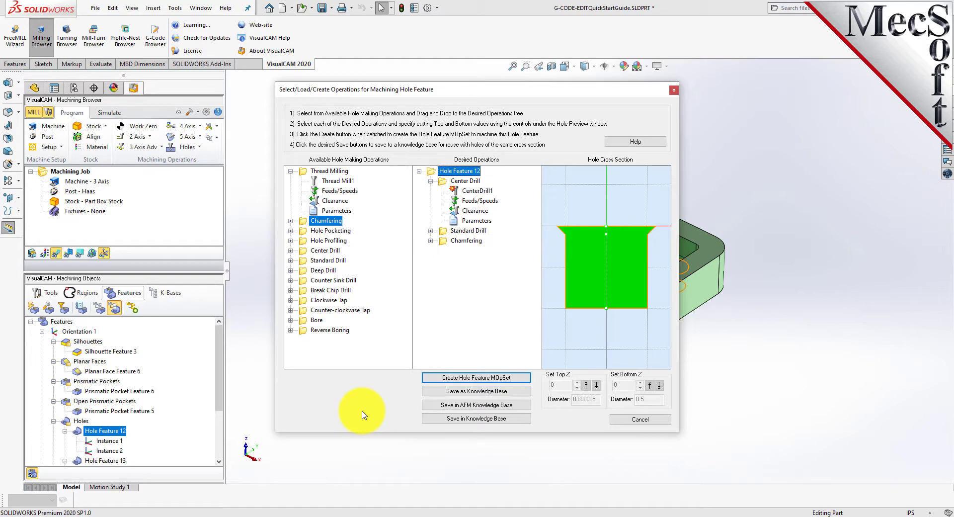
pyautogui.click(430, 181)
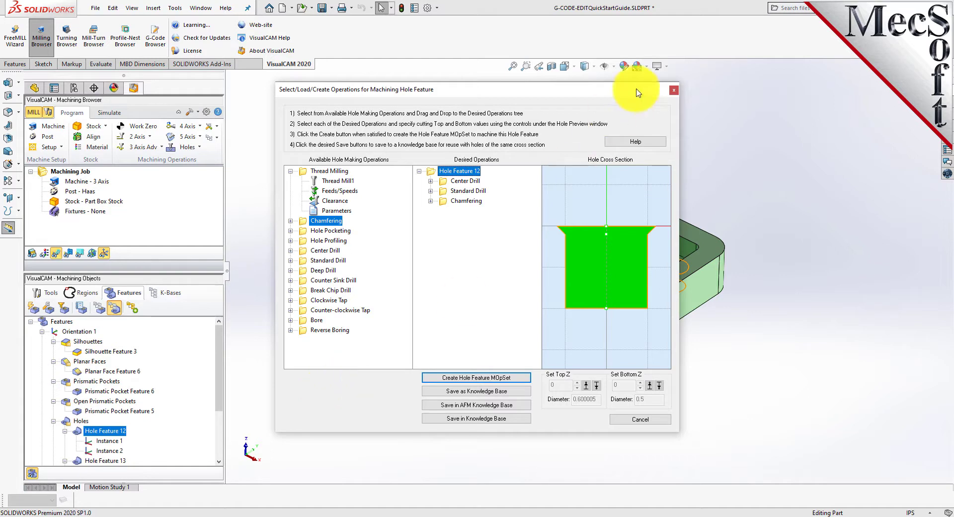
pyautogui.click(673, 90)
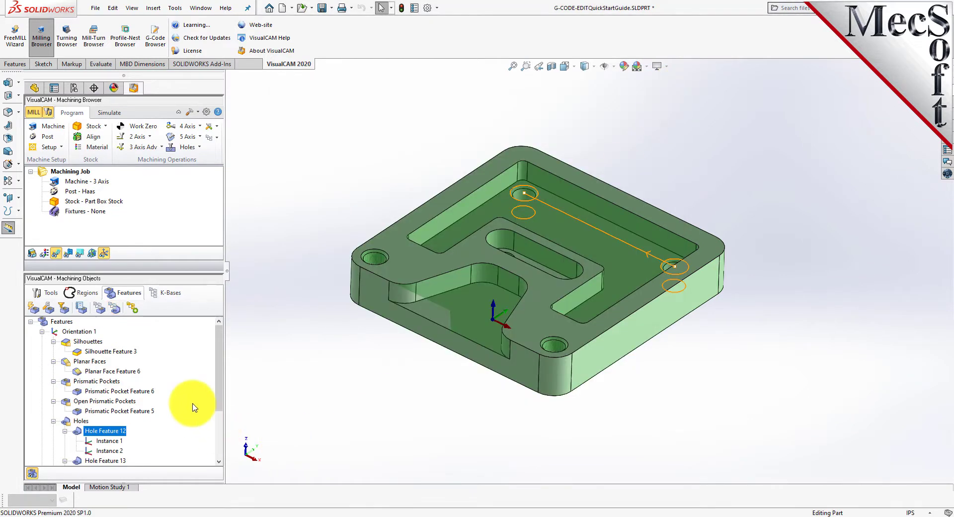
pyautogui.click(284, 381)
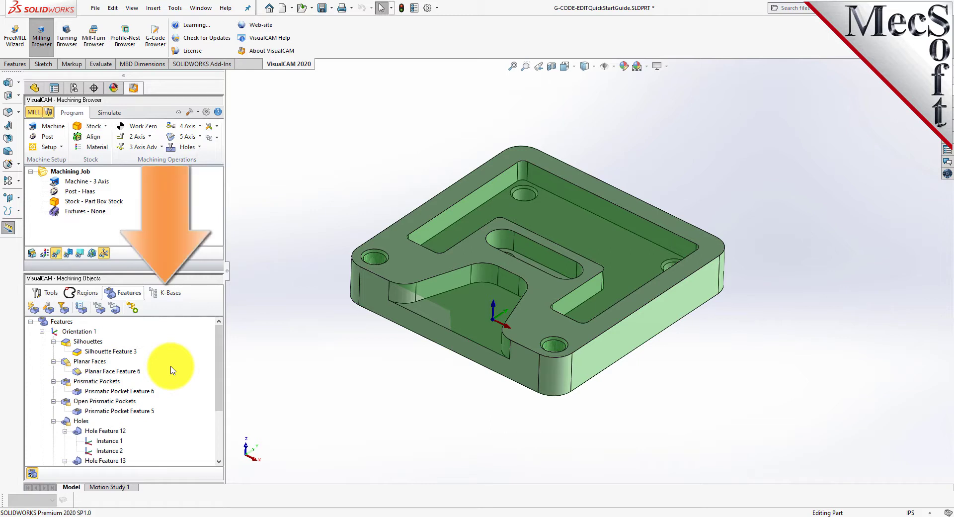
# Load the knowledge base file DefaultAFM_INCH.vkb into the machining objects' knowledge bases
pyautogui.click(168, 292)
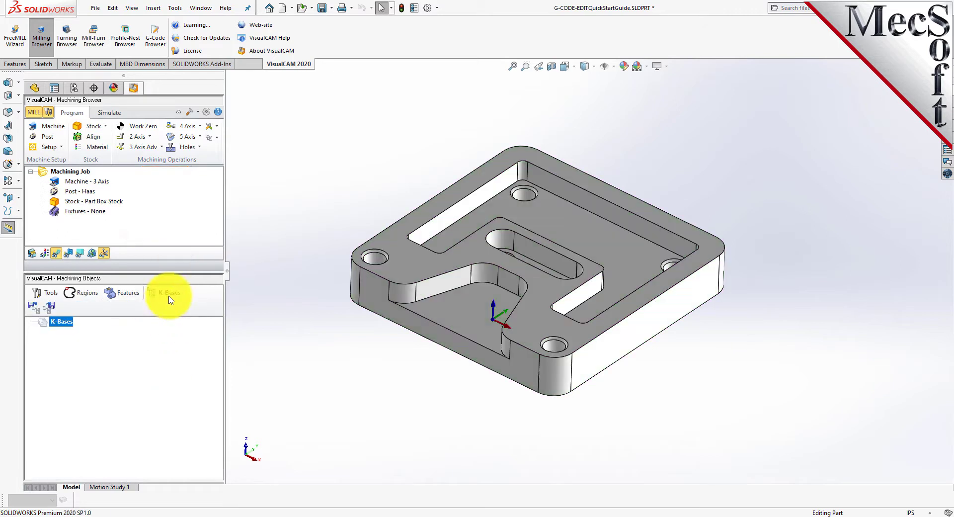
pyautogui.click(37, 310)
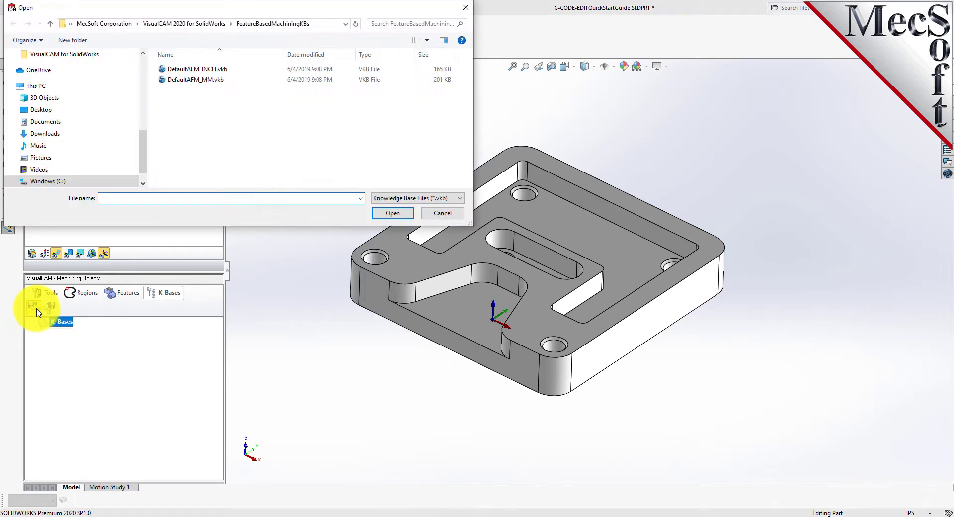
pyautogui.click(187, 69)
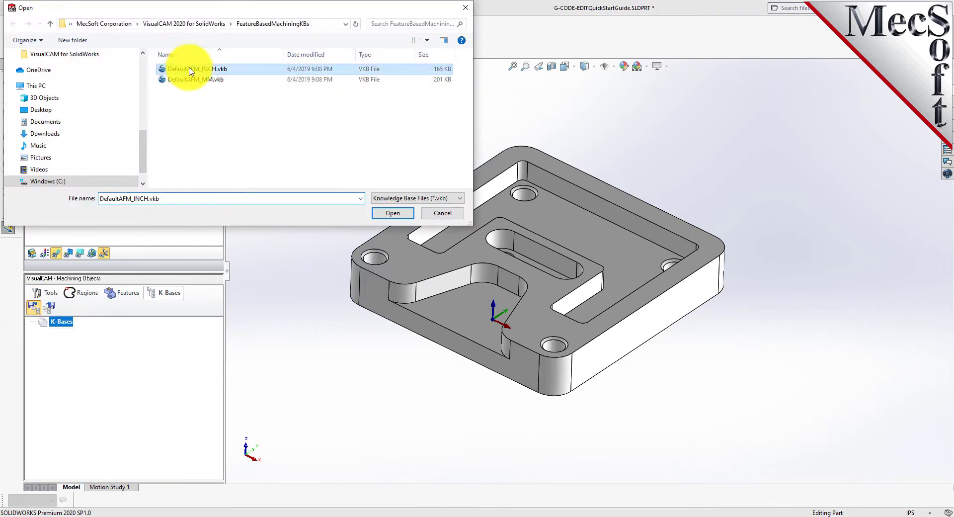
pyautogui.click(392, 213)
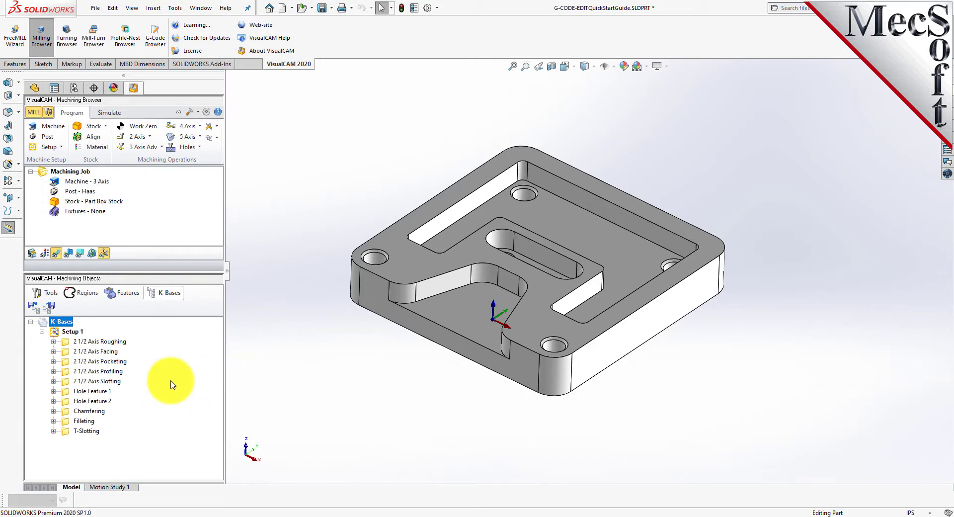
# Expand the 2 1/2 Axis Roughing and 2 1/2 Axis Facing operations of the loaded knowledge base and review their contents
pyautogui.click(53, 341)
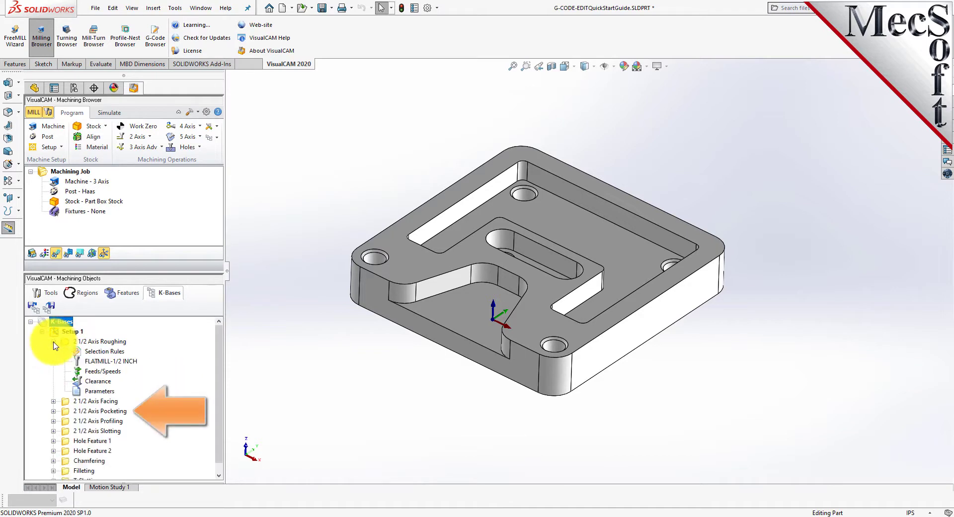
pyautogui.click(53, 401)
pyautogui.scroll(-3, 186, 374)
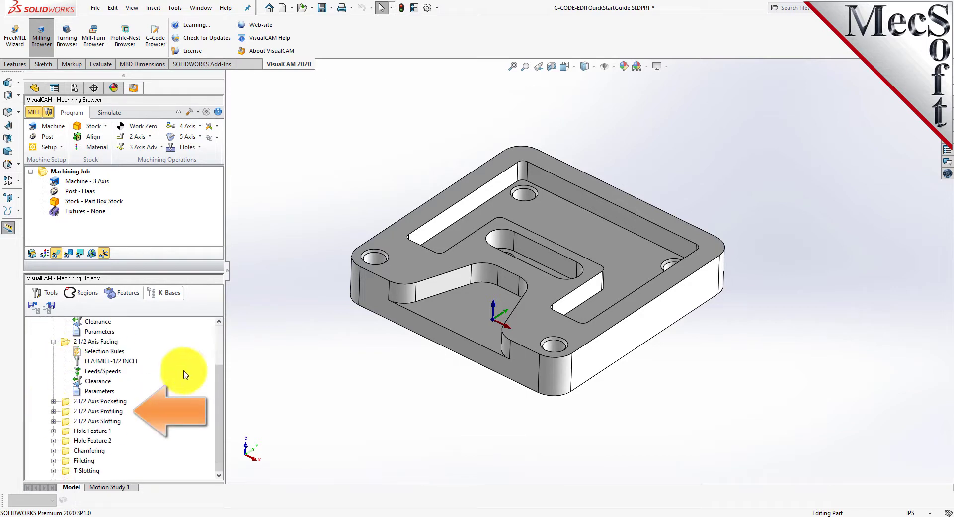
pyautogui.scroll(3, 185, 374)
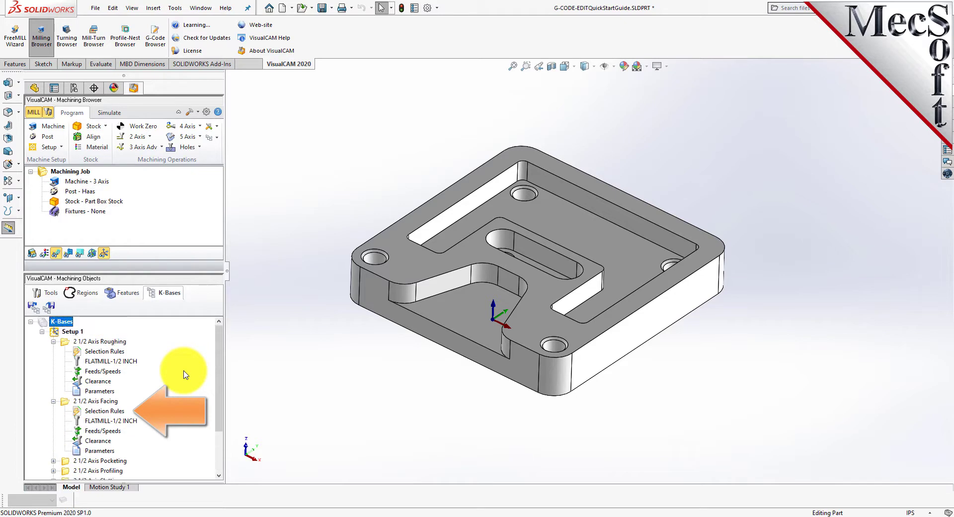
# Examine the geometry selection rules of the 2 1/2 Axis Facing operation, leaving its feature filters as they are
pyautogui.click(115, 411)
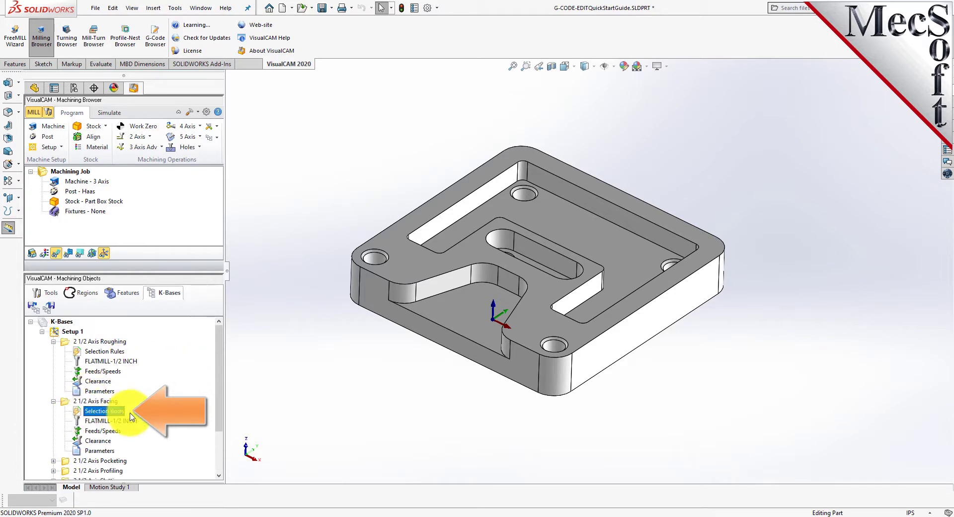
pyautogui.doubleClick(75, 413)
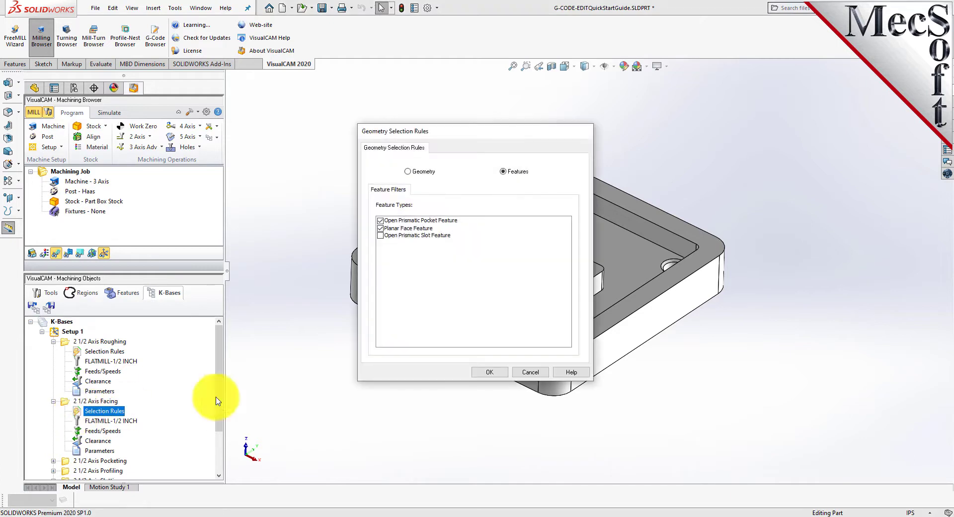
pyautogui.moveTo(515, 303)
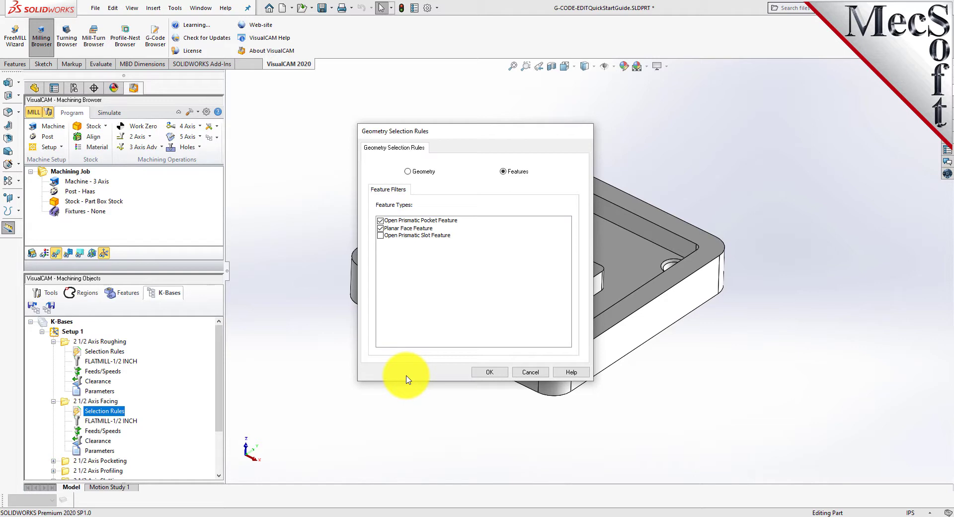
pyautogui.click(529, 373)
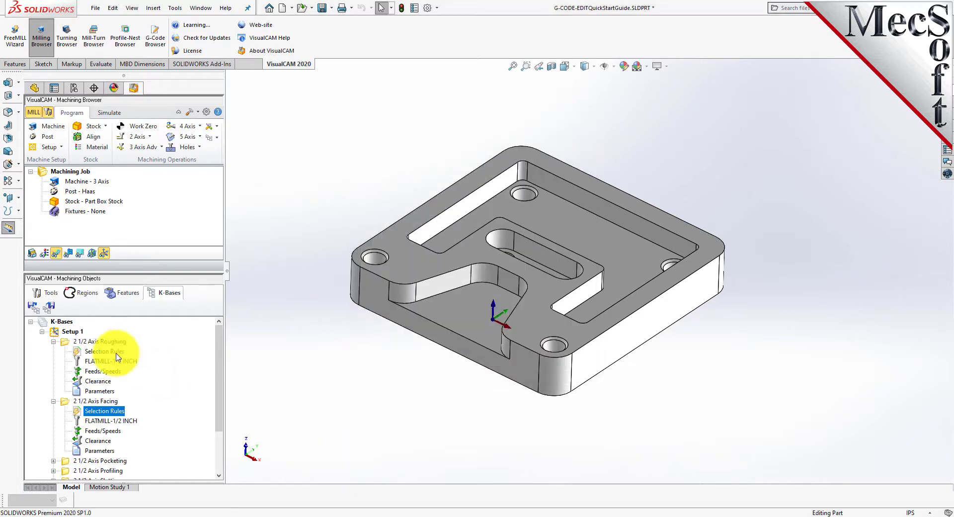
# Expand the 2 1/2 Axis Pocketing operation and examine its geometry selection rules, leaving the feature filters as they are
pyautogui.scroll(-1, 64, 461)
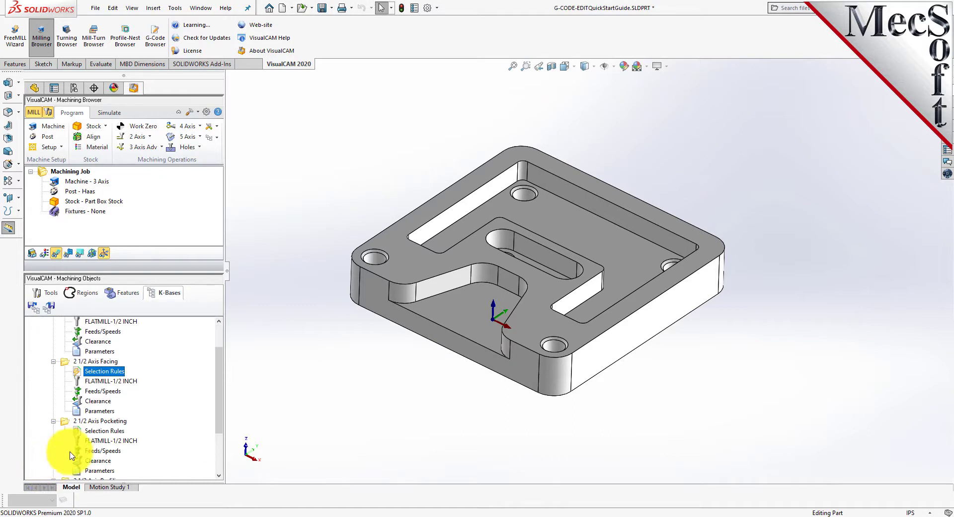
pyautogui.doubleClick(82, 432)
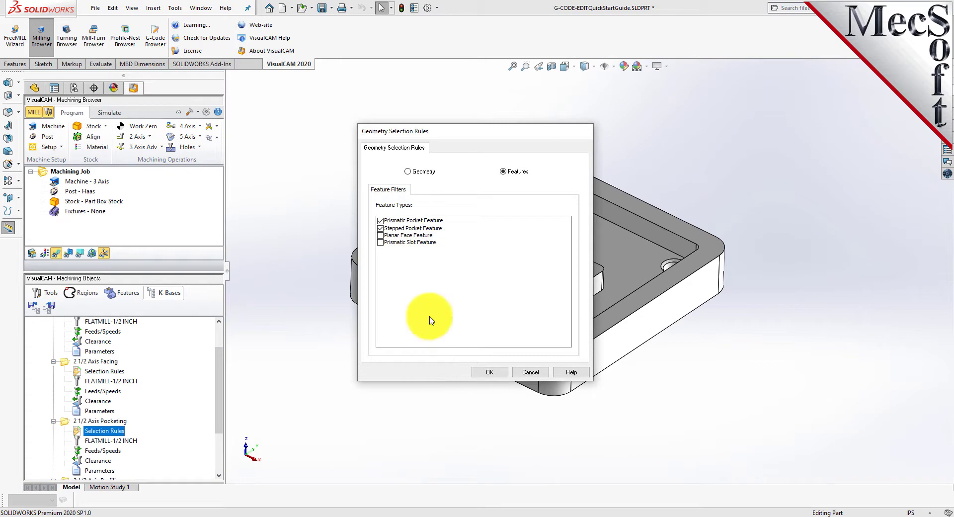
pyautogui.moveTo(420, 238)
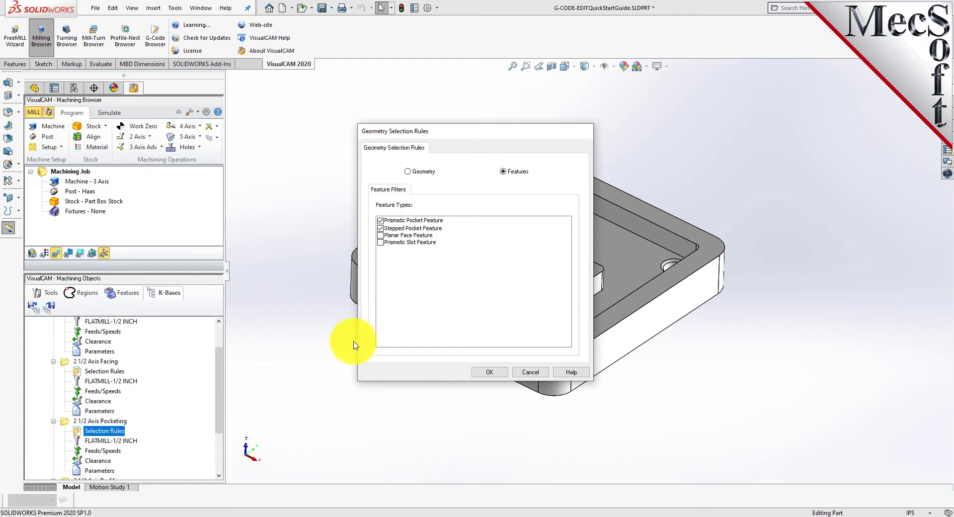
pyautogui.click(528, 371)
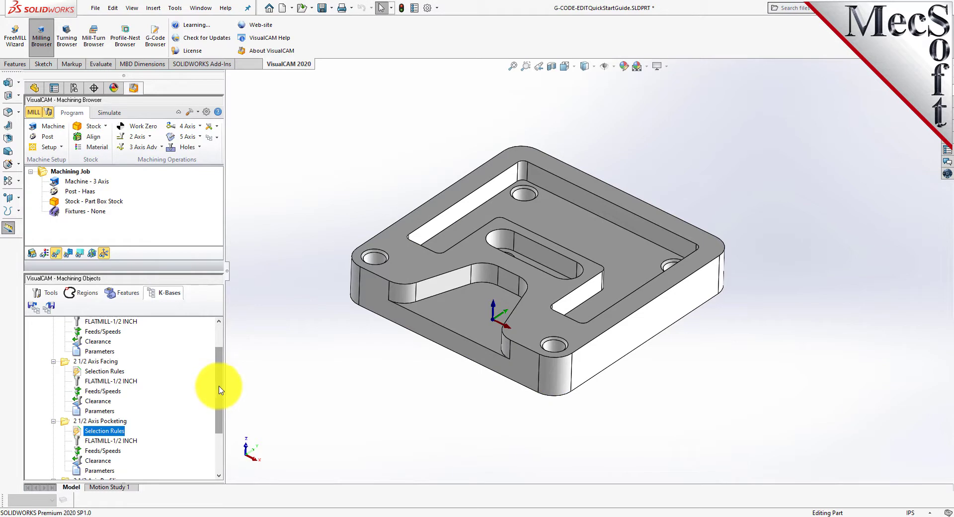
# Return to the start of the knowledge base tree and show the list of tools loaded for the job
pyautogui.moveTo(217, 385); pyautogui.dragTo(215, 347)
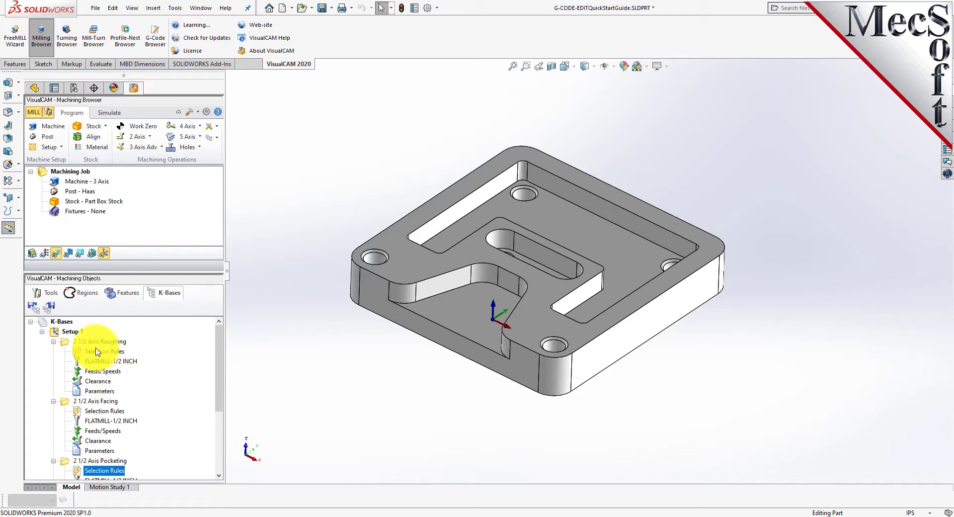
pyautogui.click(45, 292)
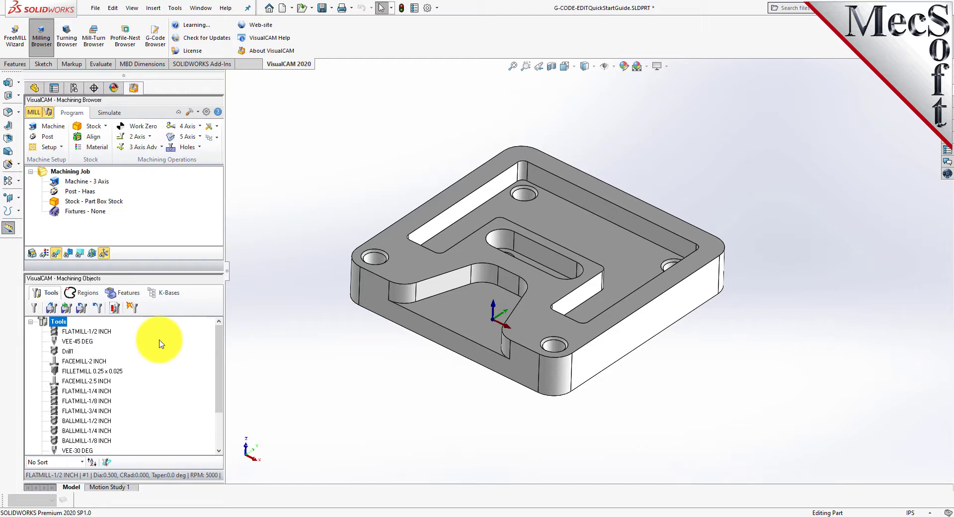
# Re-detect the part's machining features, replacing the existing ones, and create machining operations from them with Automatic Feature Machining
pyautogui.click(128, 293)
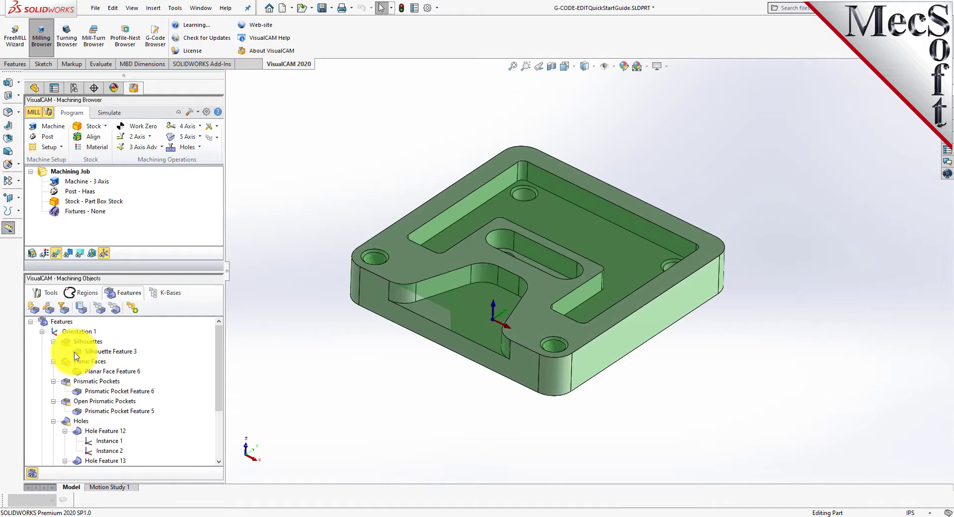
pyautogui.click(46, 323)
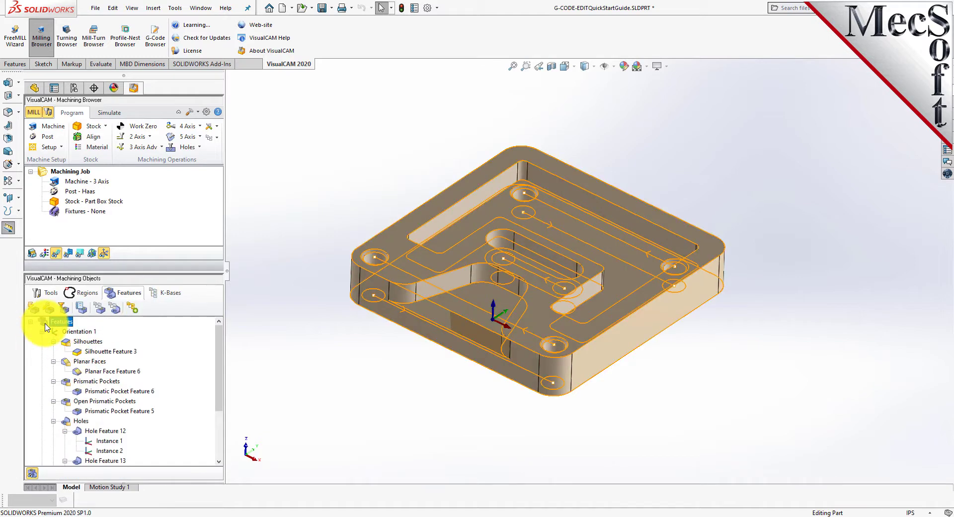
pyautogui.click(34, 308)
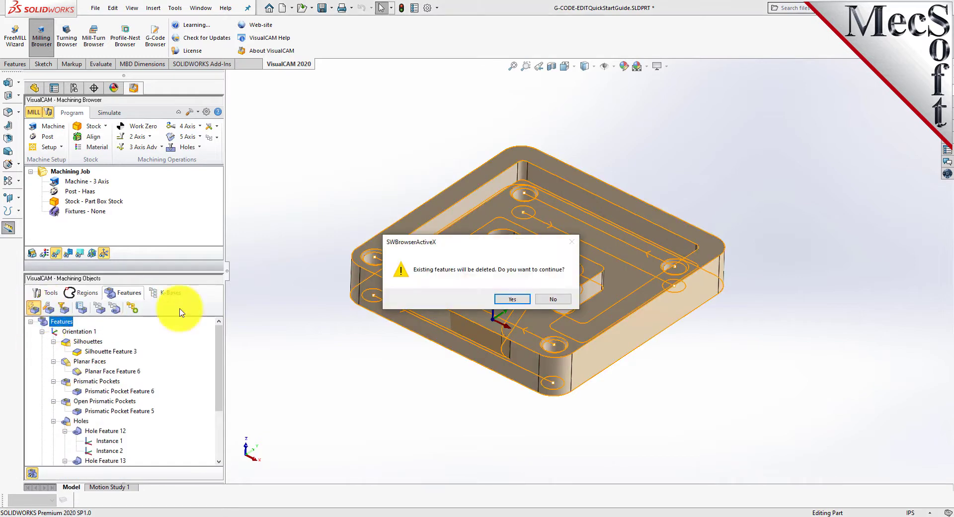
pyautogui.click(512, 299)
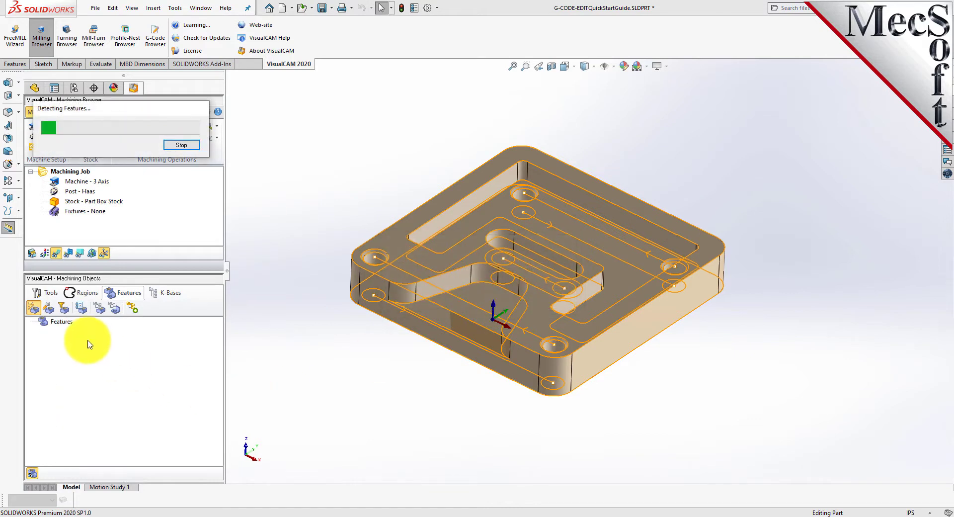
pyautogui.click(132, 309)
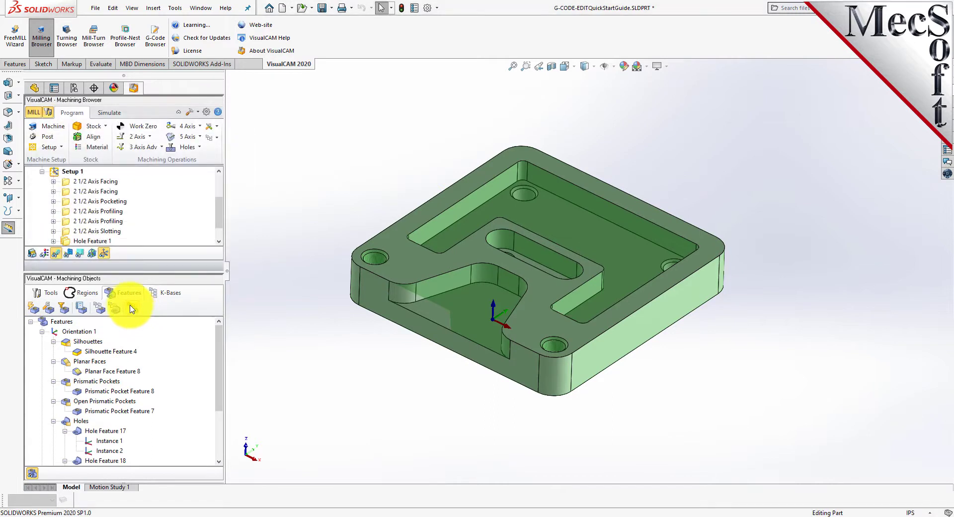
pyautogui.moveTo(151, 271); pyautogui.dragTo(143, 408)
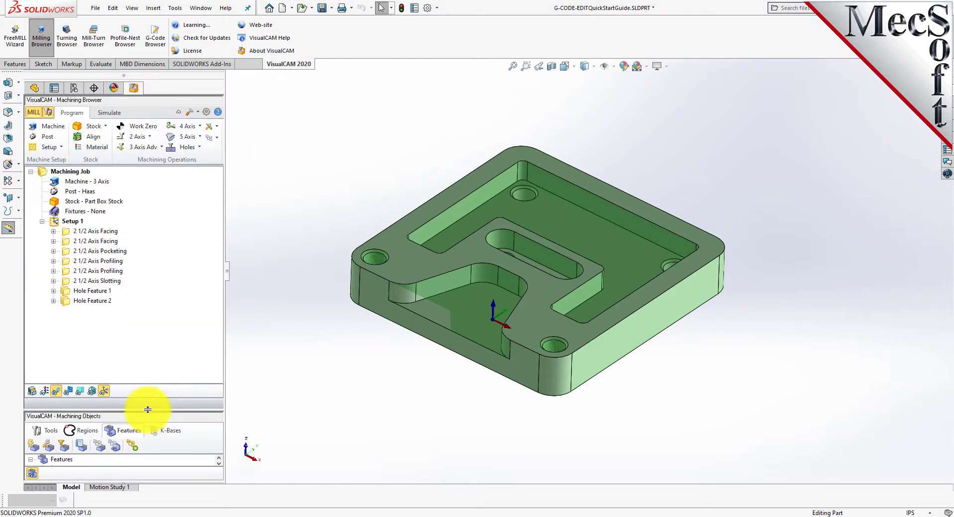
# Edit the 2 1/2 Axis Pocketing operation and select the FLATMILL-1/4 INCH tool for it
pyautogui.doubleClick(68, 251)
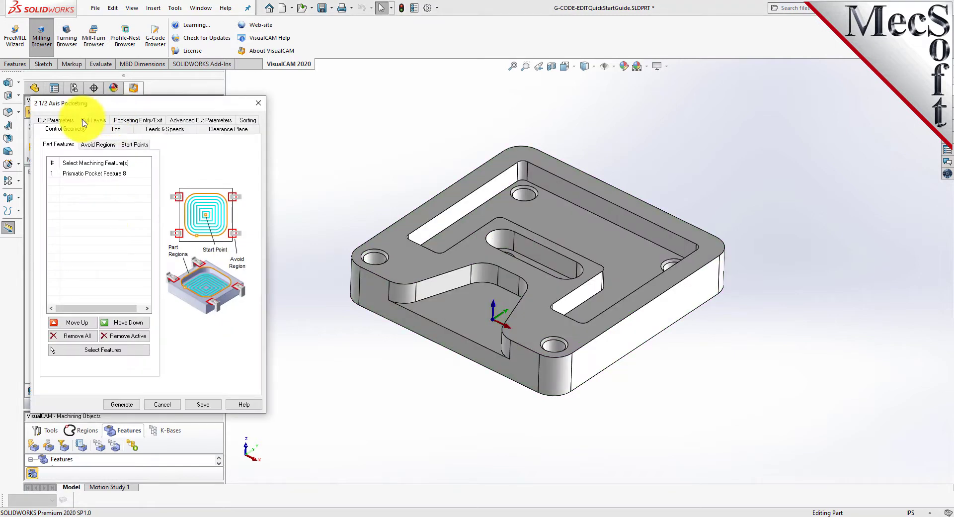
pyautogui.click(59, 120)
pyautogui.click(121, 123)
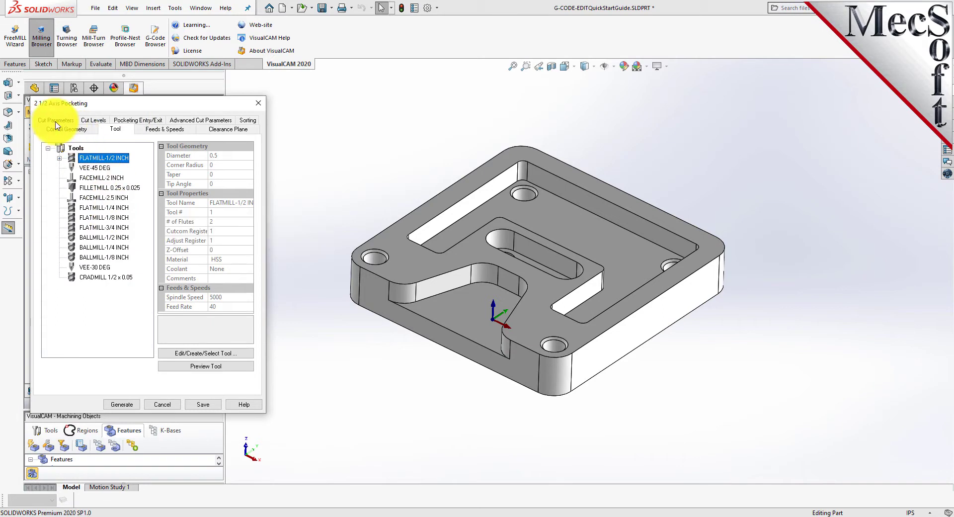
pyautogui.click(88, 208)
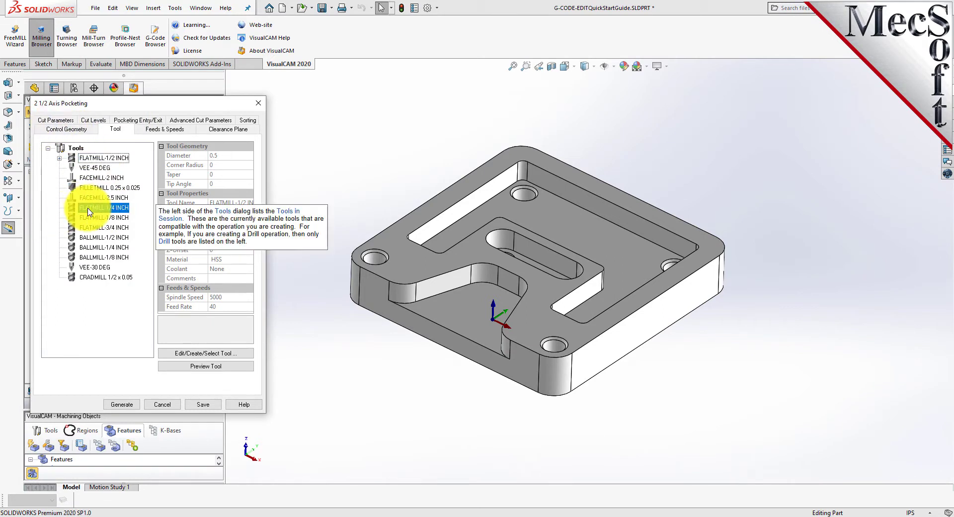
# Try the Offset Spiral and Linear cut patterns for the pocketing operation, with a stepover of 40% of the tool diameter for Linear
pyautogui.click(56, 120)
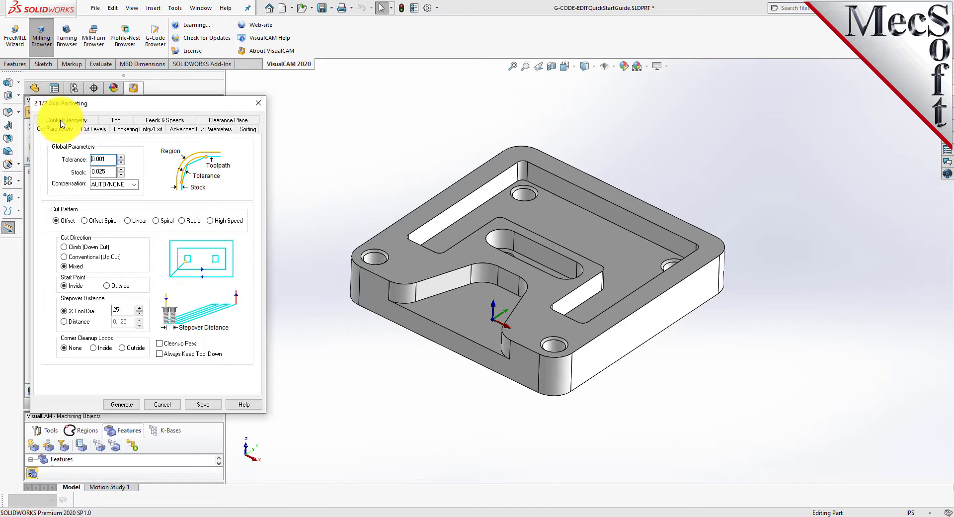
pyautogui.click(84, 221)
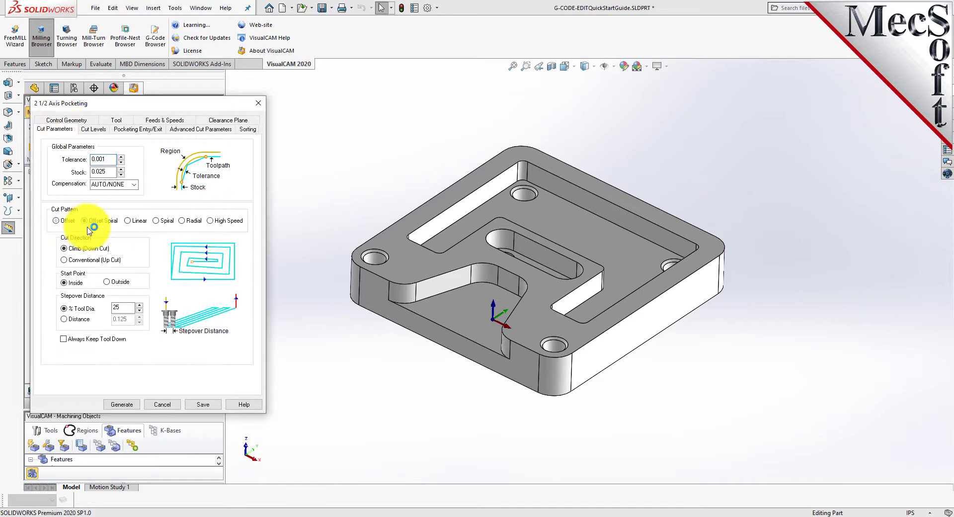
pyautogui.click(127, 221)
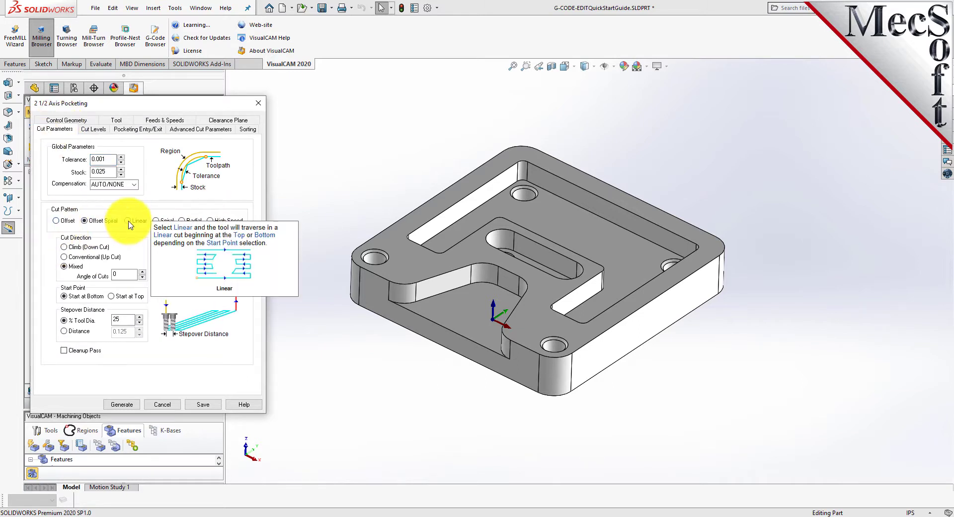
pyautogui.doubleClick(121, 318)
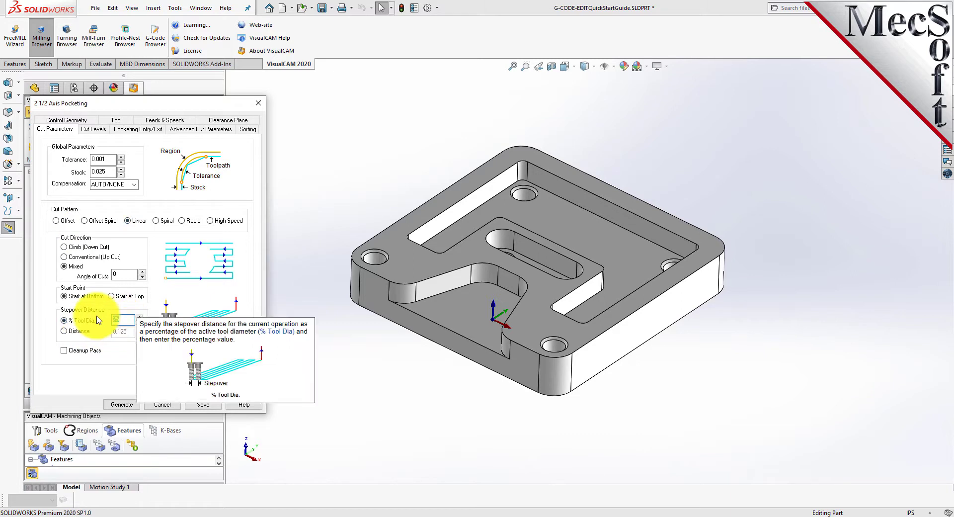
pyautogui.write('40')
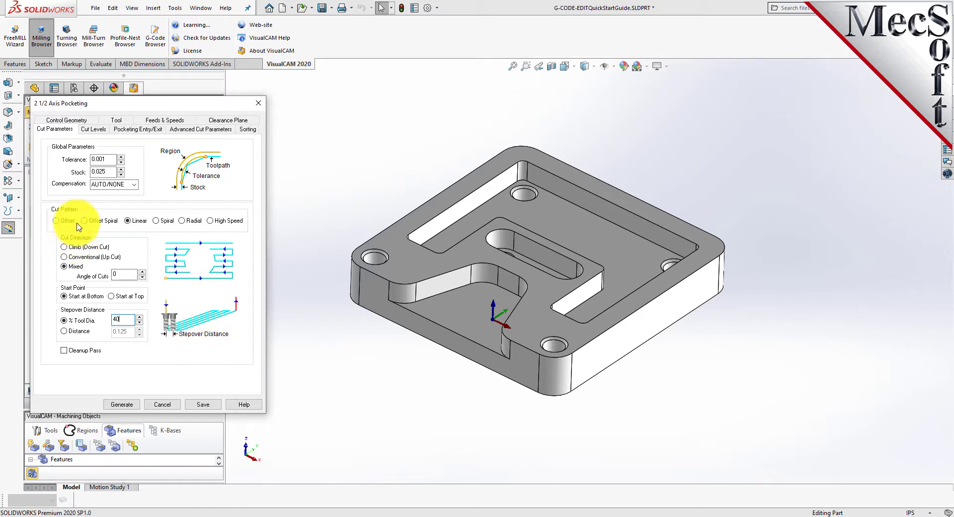
# Set the pocketing cut pattern to Offset with a stepover of 40% of the tool diameter and generate the toolpath
pyautogui.click(56, 220)
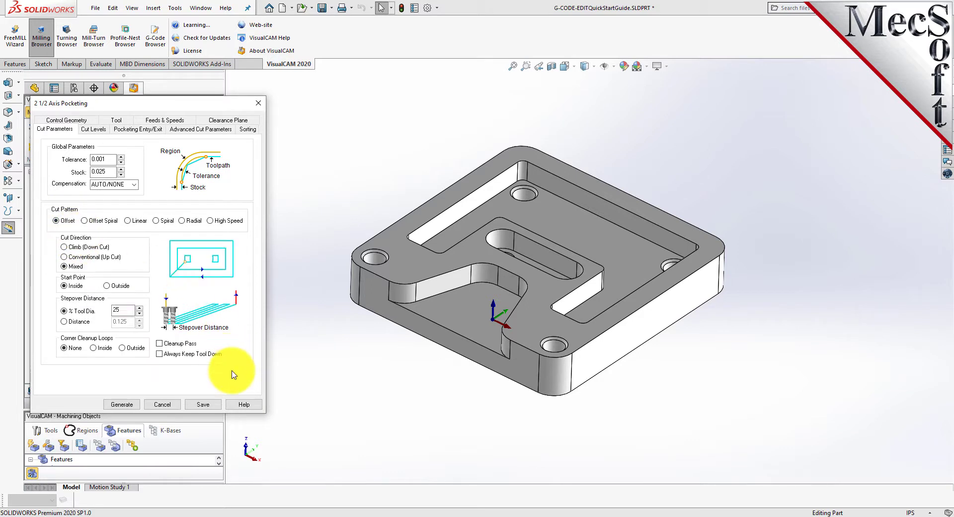
pyautogui.doubleClick(123, 310)
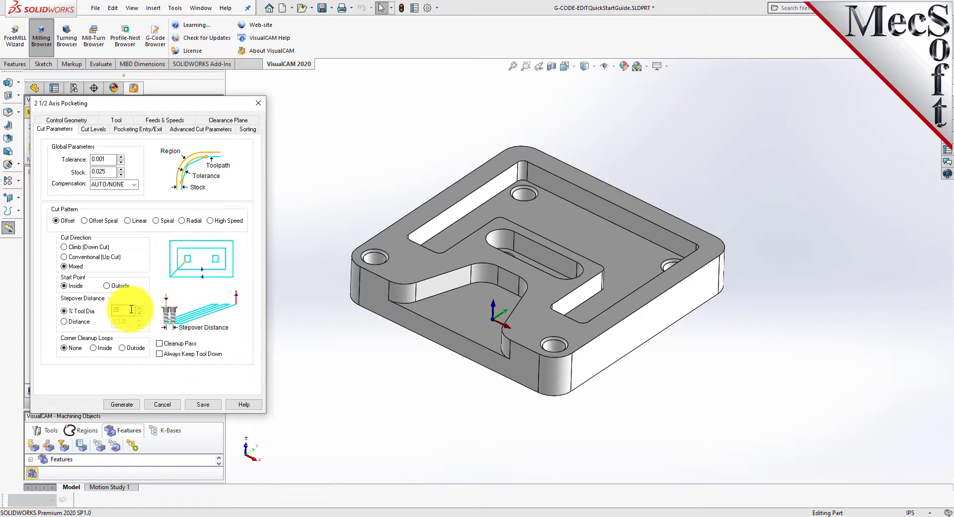
pyautogui.write('40')
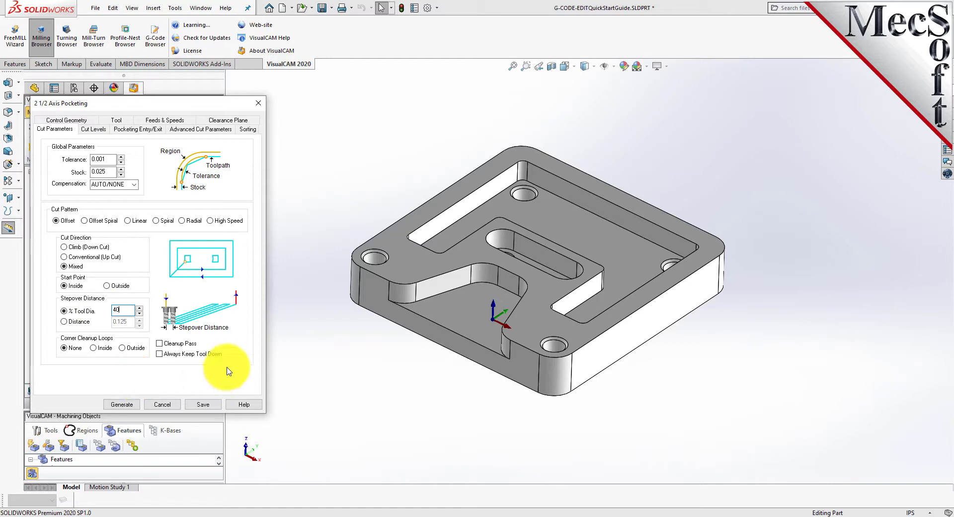
pyautogui.click(125, 404)
# Start saving Setup 1 to the knowledge base, choose DefaultAFM_INCH.vkb as the target file, and cancel the save
pyautogui.click(69, 222)
pyautogui.rightClick(69, 225)
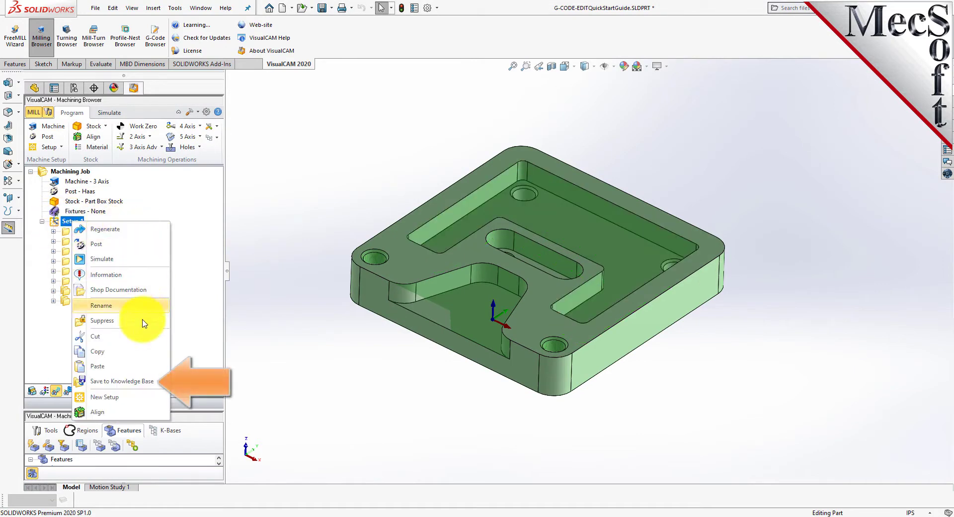
pyautogui.click(139, 387)
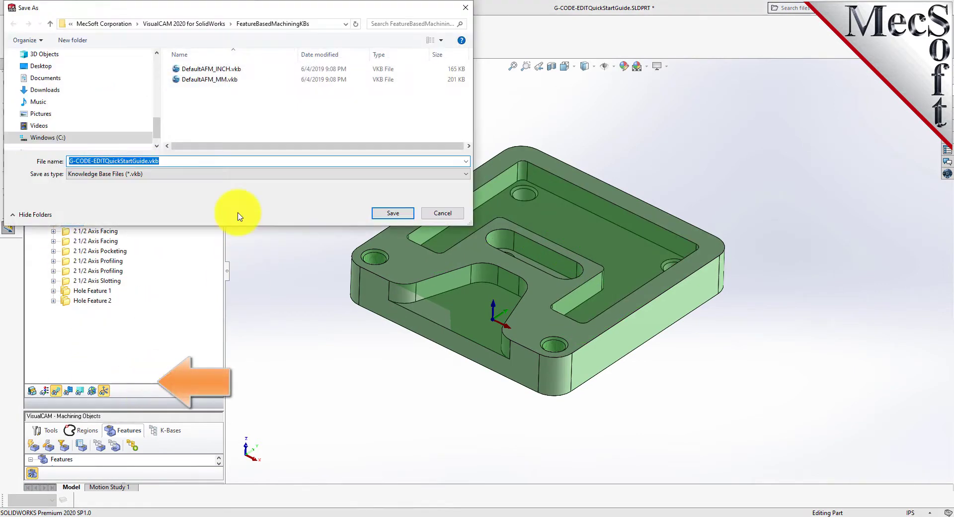
pyautogui.click(203, 71)
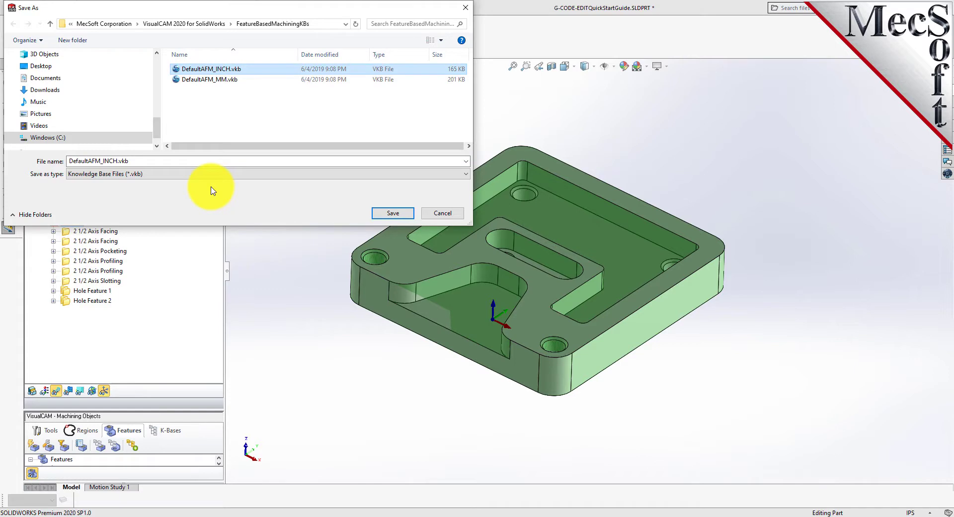
pyautogui.click(446, 212)
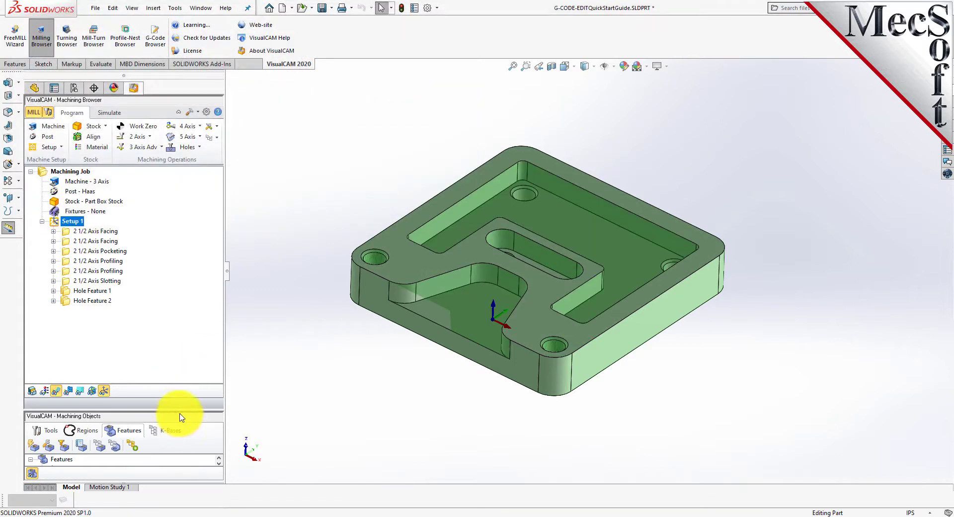
# Delete Setup 1 with all its operations from the machining job and enlarge the list of detected features
pyautogui.moveTo(186, 410); pyautogui.dragTo(197, 338)
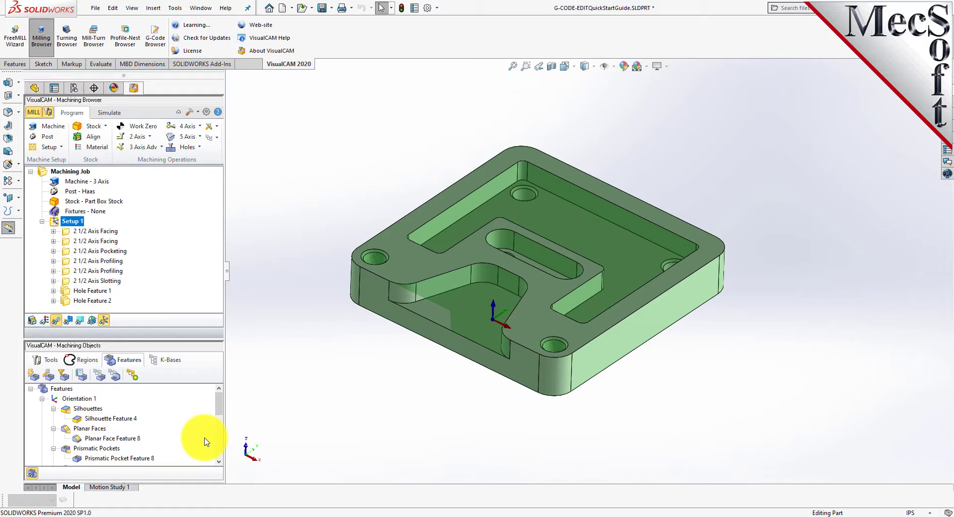
pyautogui.moveTo(174, 337); pyautogui.dragTo(174, 318)
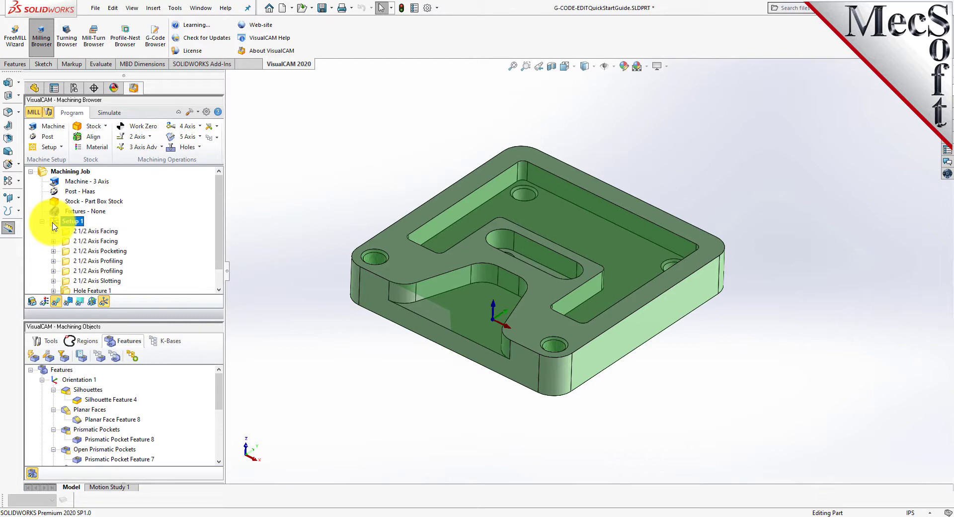
pyautogui.press('Delete')
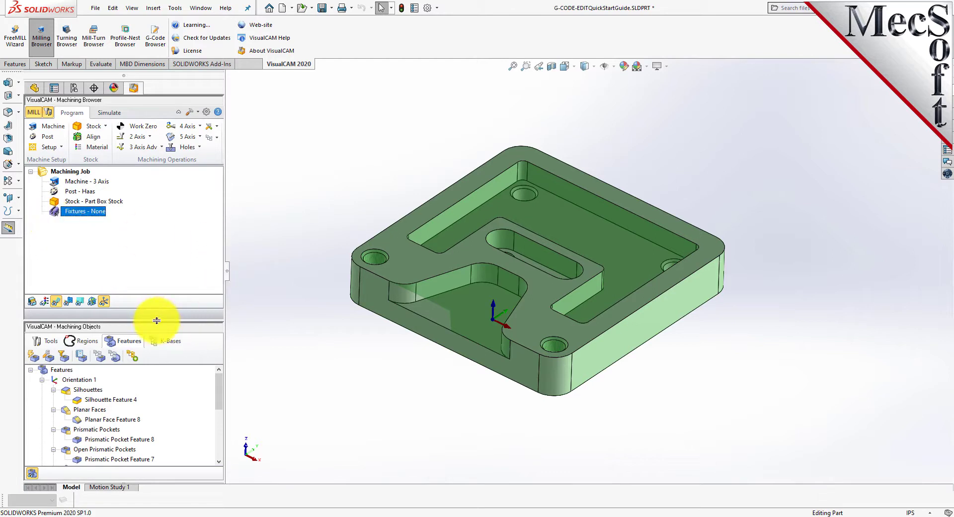
pyautogui.moveTo(156, 321); pyautogui.dragTo(169, 259)
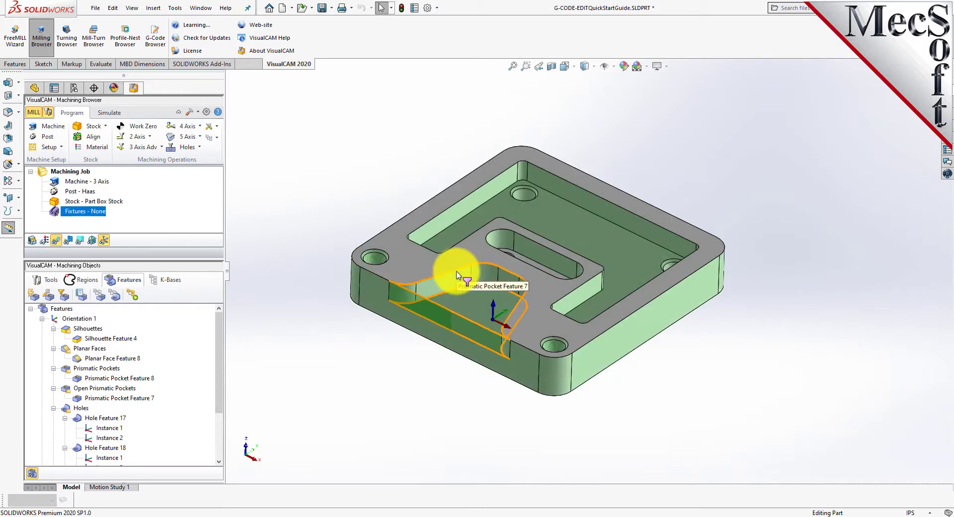
# Examine the machining options offered for the open prismatic pocket in the model, including the knowledge bases available for Automatic Feature Machining
pyautogui.rightClick(458, 274)
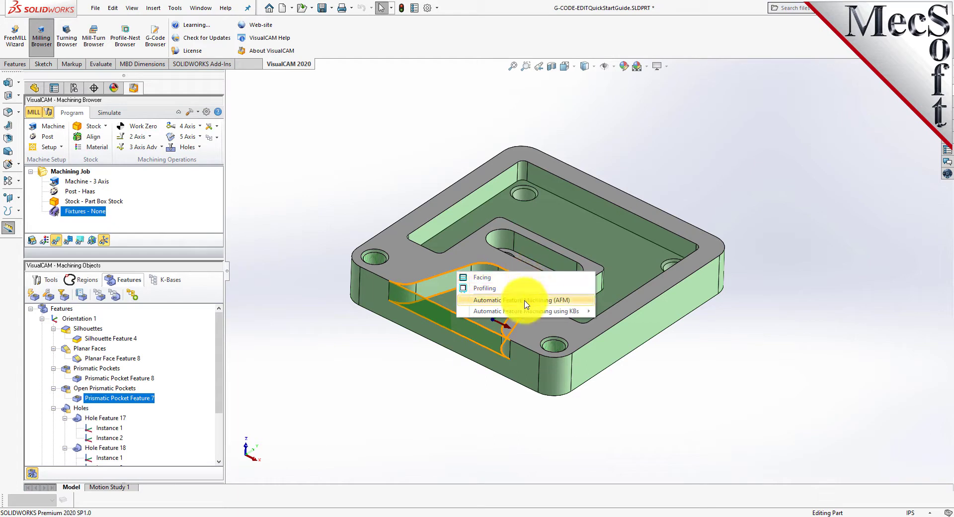
pyautogui.moveTo(527, 310)
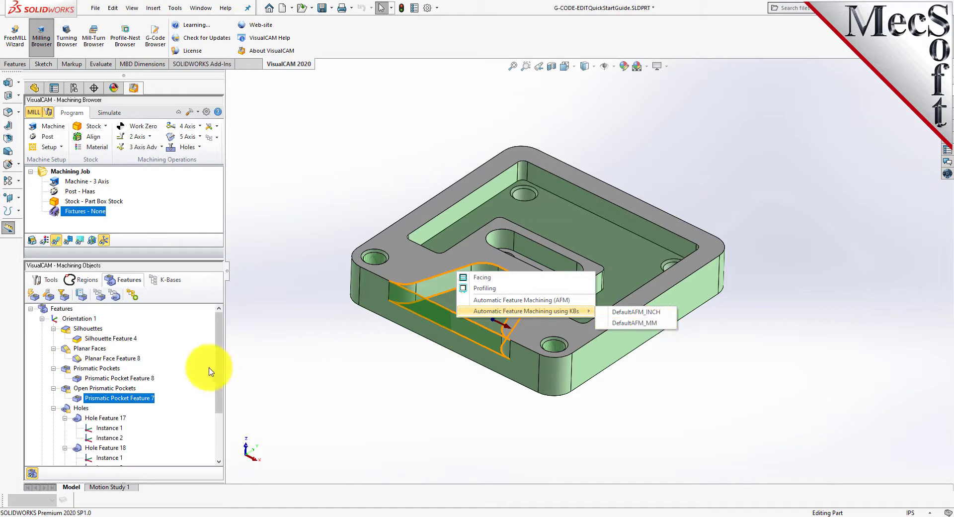
pyautogui.click(335, 361)
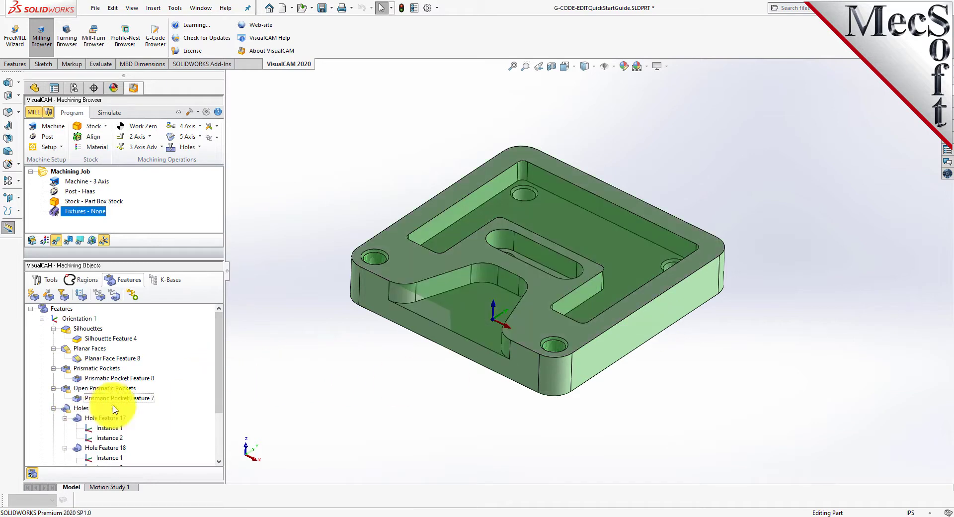
# Create a 2 1/2 Axis Facing operation on the open prismatic pocket feature, generate its toolpath and inspect it on the part
pyautogui.click(101, 399)
pyautogui.rightClick(135, 398)
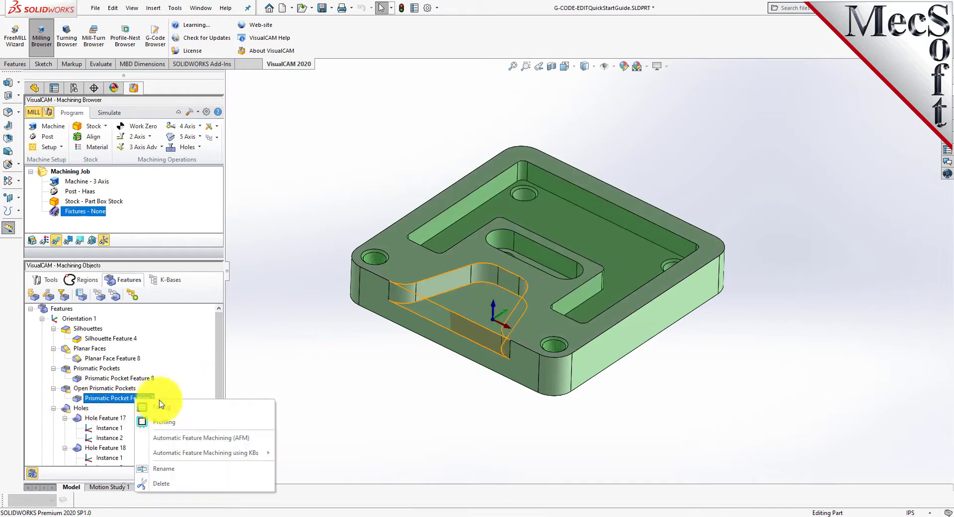
pyautogui.click(204, 414)
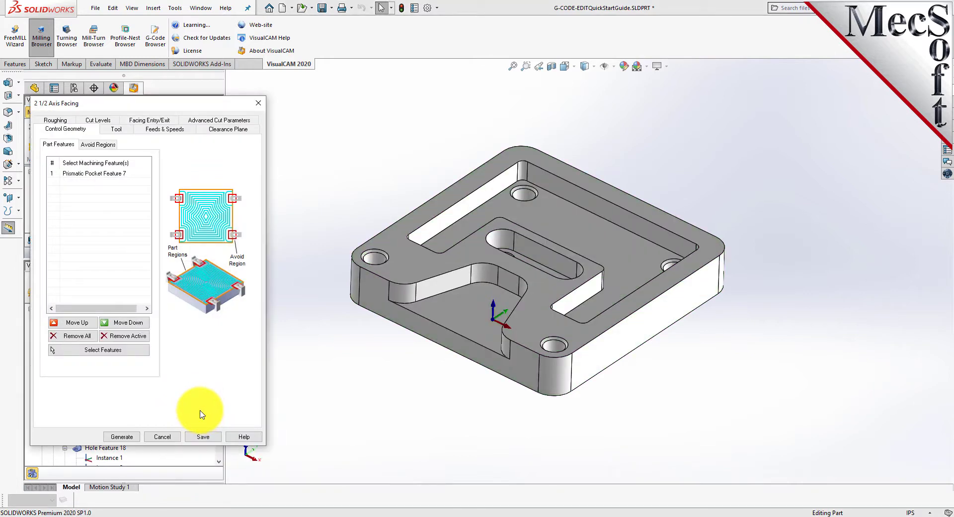
pyautogui.click(122, 437)
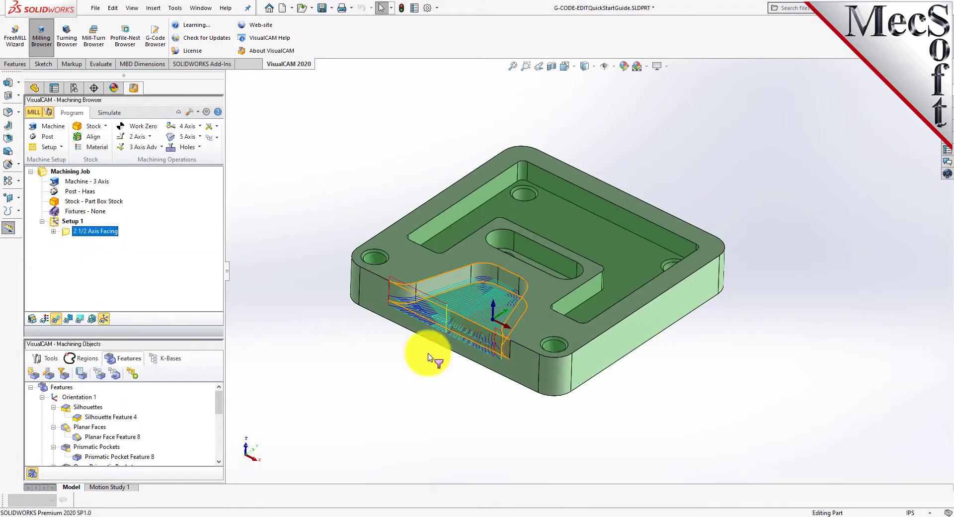
pyautogui.scroll(-4, 471, 307)
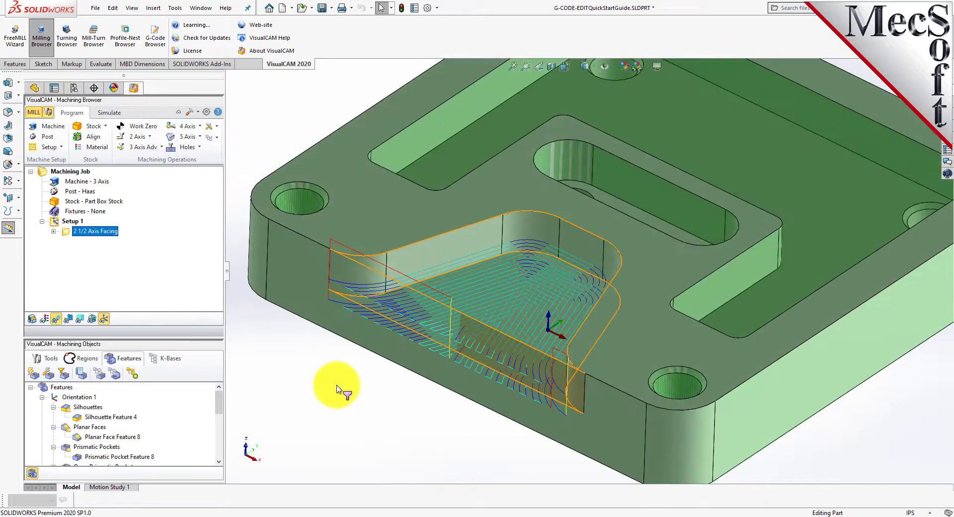
pyautogui.scroll(2, 534, 296)
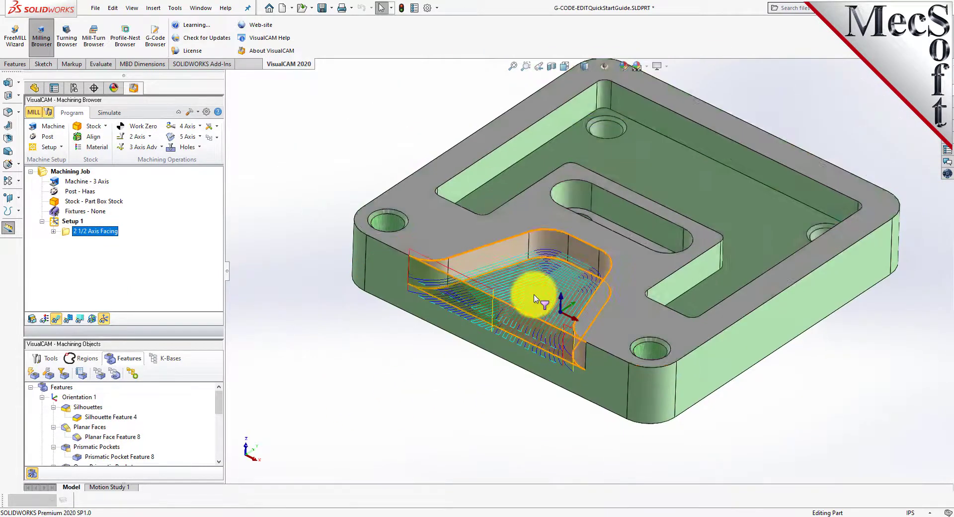